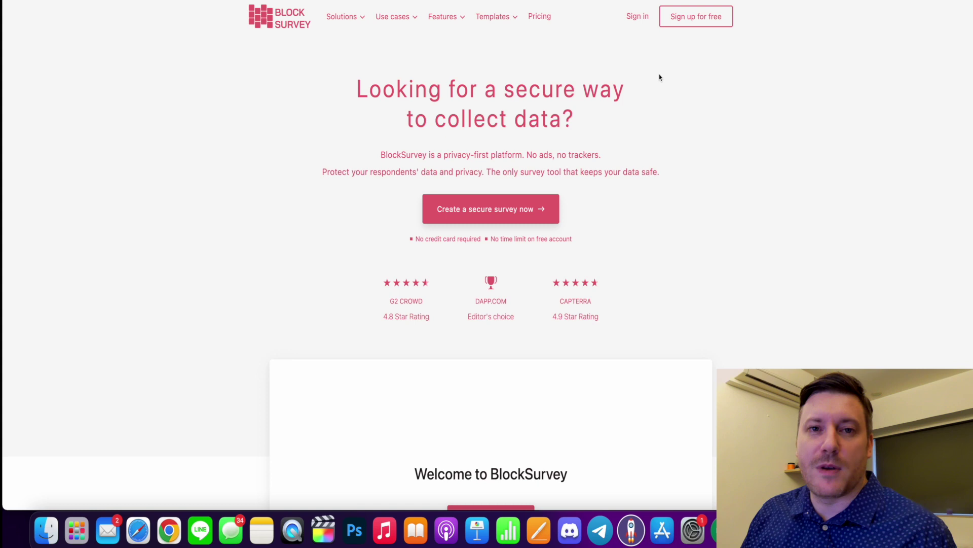
- Sign in, start a blank survey from scratch, and title it 'Test Survey'
left_click(635, 20)
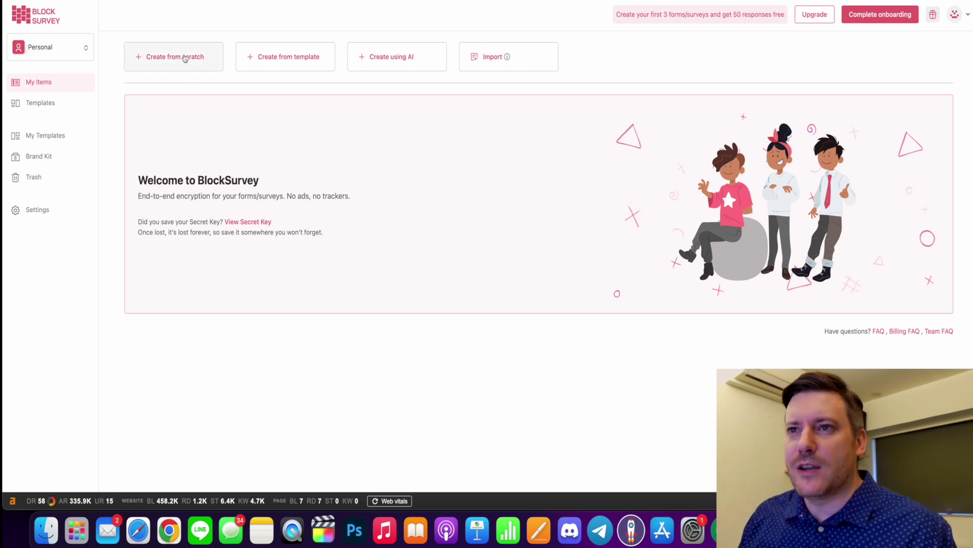
left_click(185, 58)
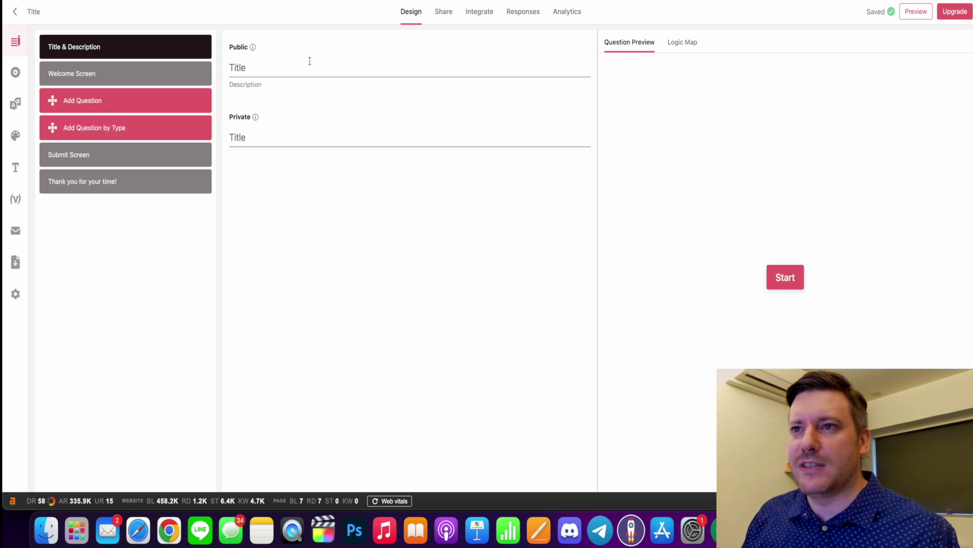
type("Test Su")
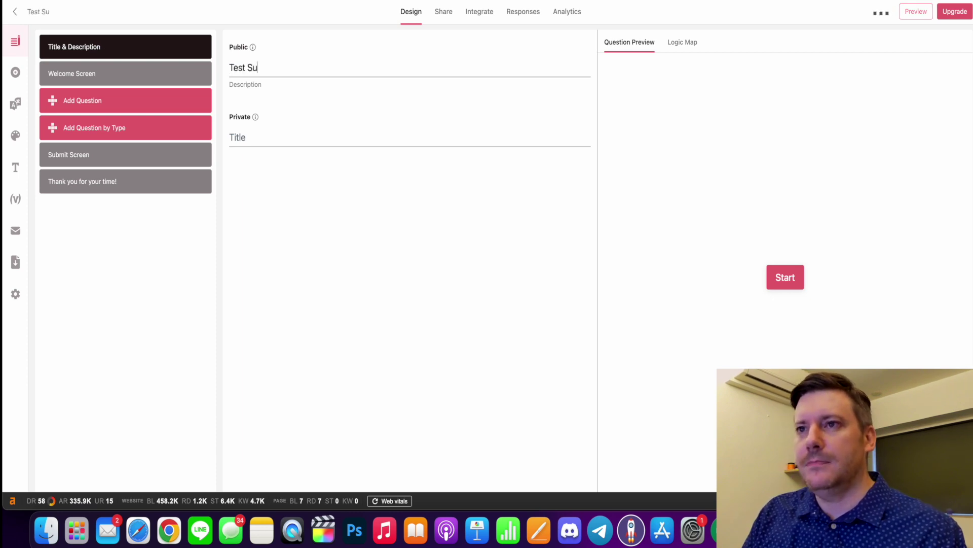
type("rvey")
key("BackSpace")
key("BackSpace")
key("BackSpace")
type("vey")
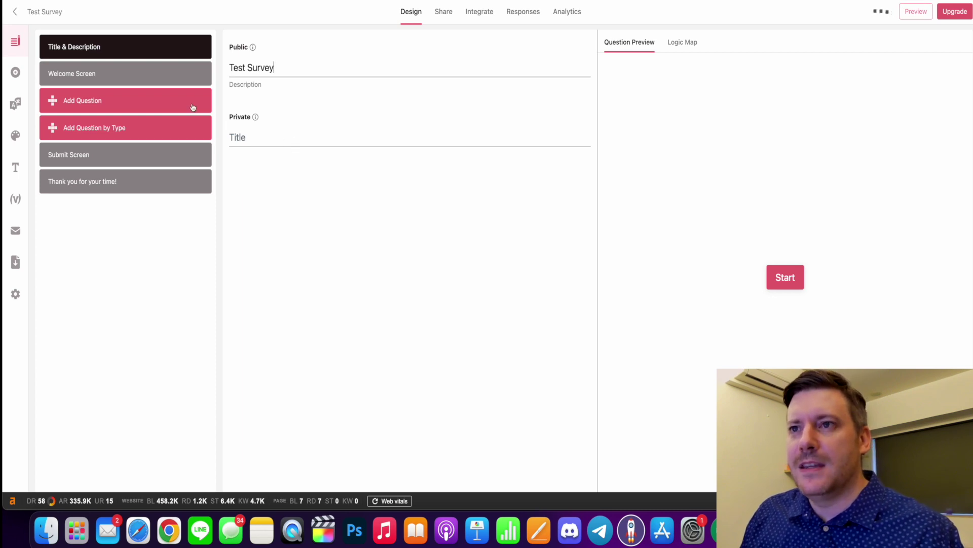
- Try the welcome screen's Left layout and the Logic Map, restore Center, then add a question
left_click(120, 82)
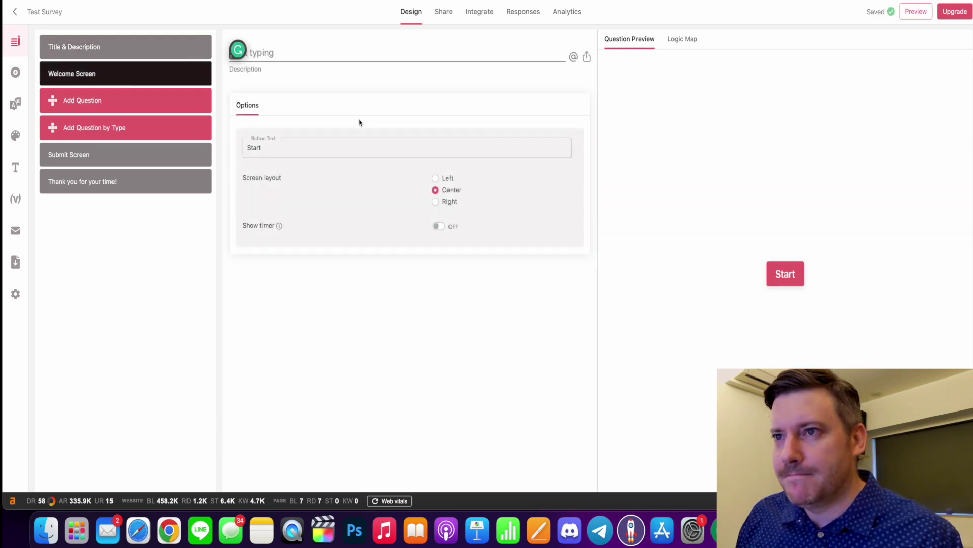
left_click(356, 152)
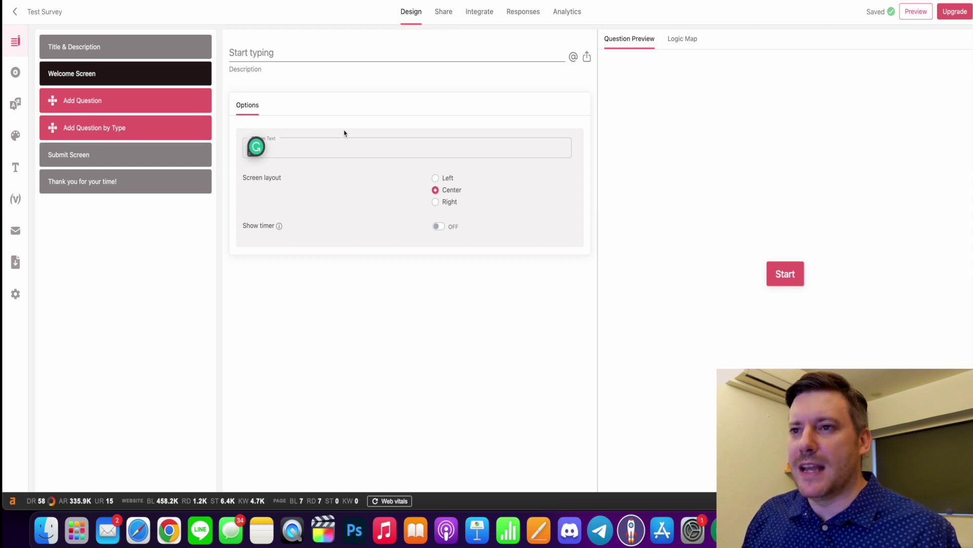
left_click(435, 178)
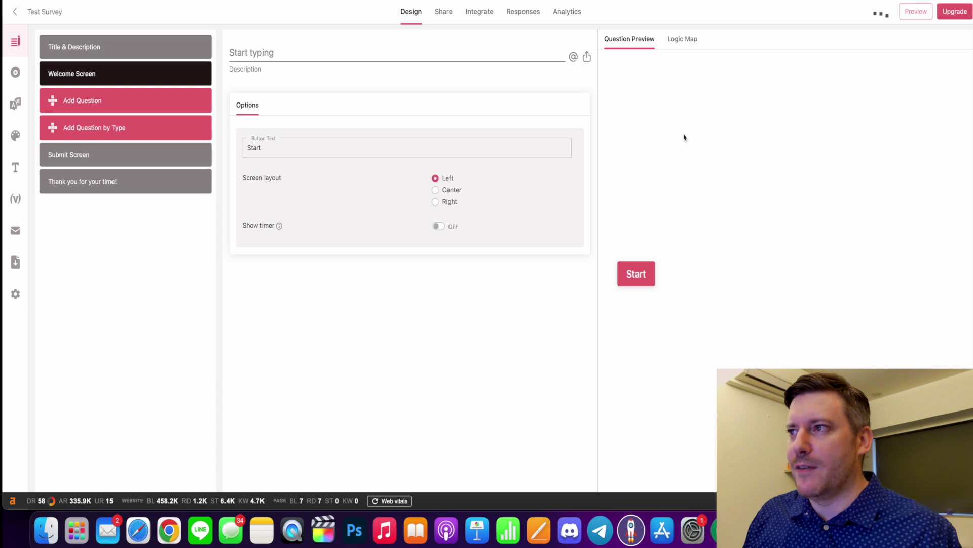
left_click(680, 44)
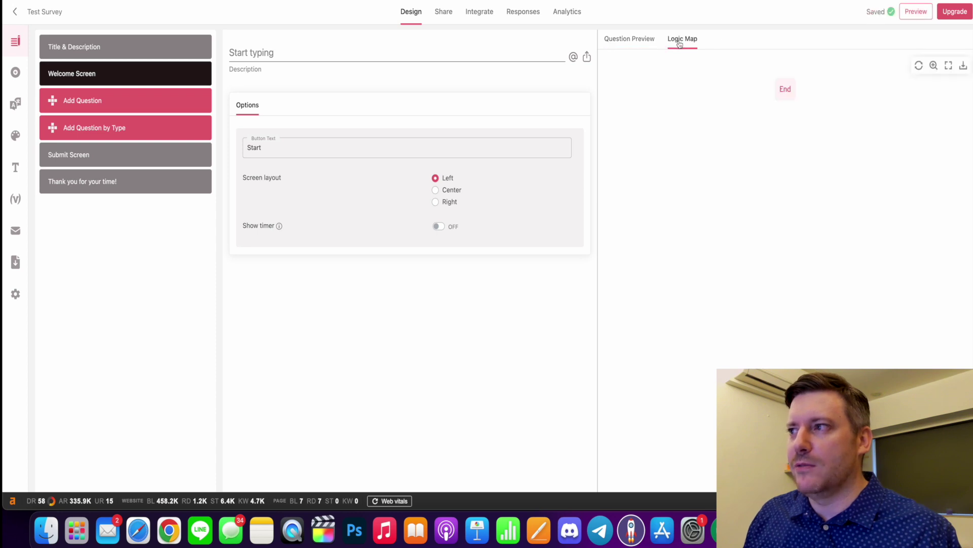
left_click(632, 42)
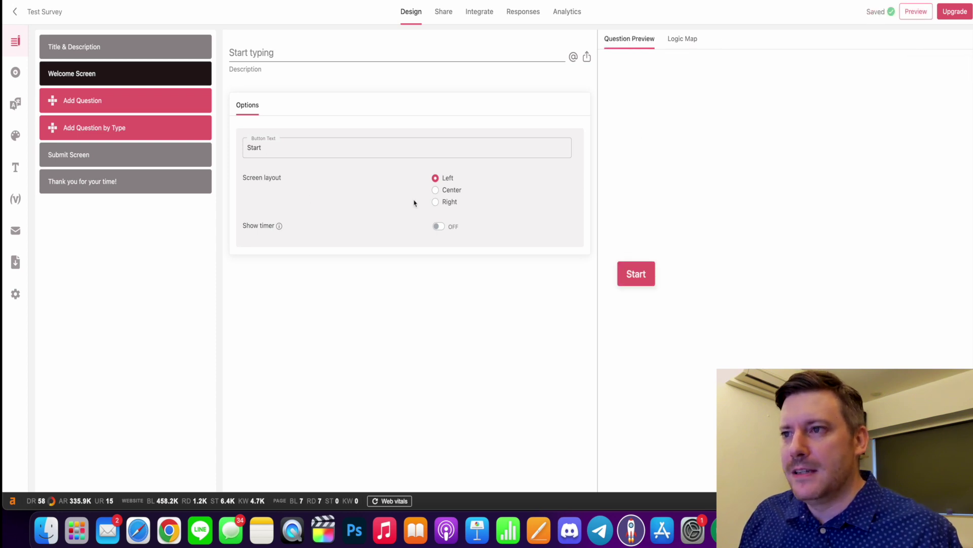
left_click(435, 190)
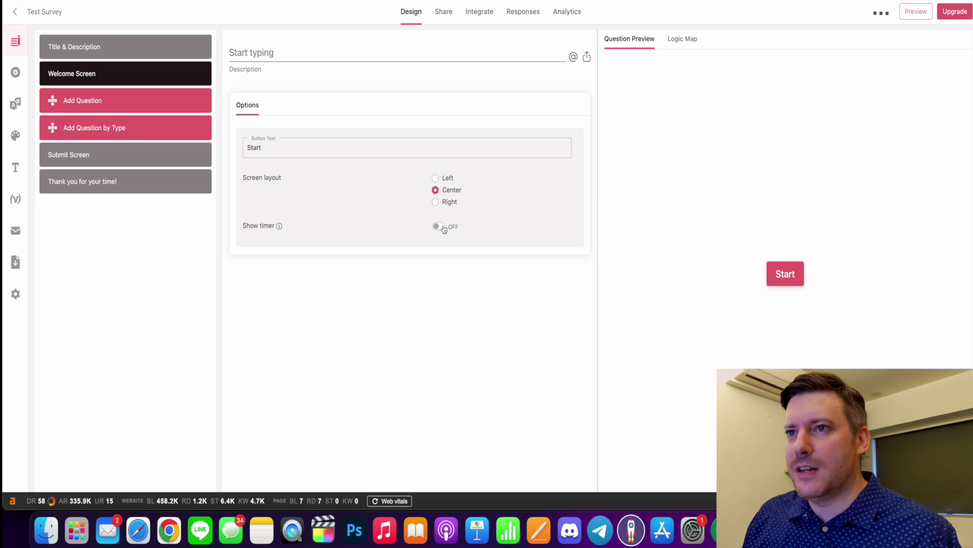
left_click(124, 100)
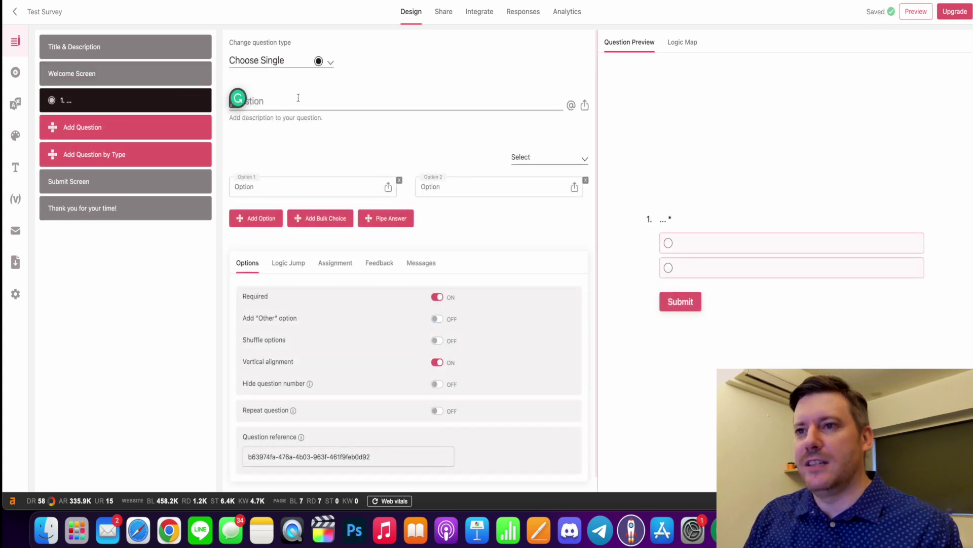
- Enter the first question text 'What did you like about the product'
left_click(298, 98)
type("What did you like ")
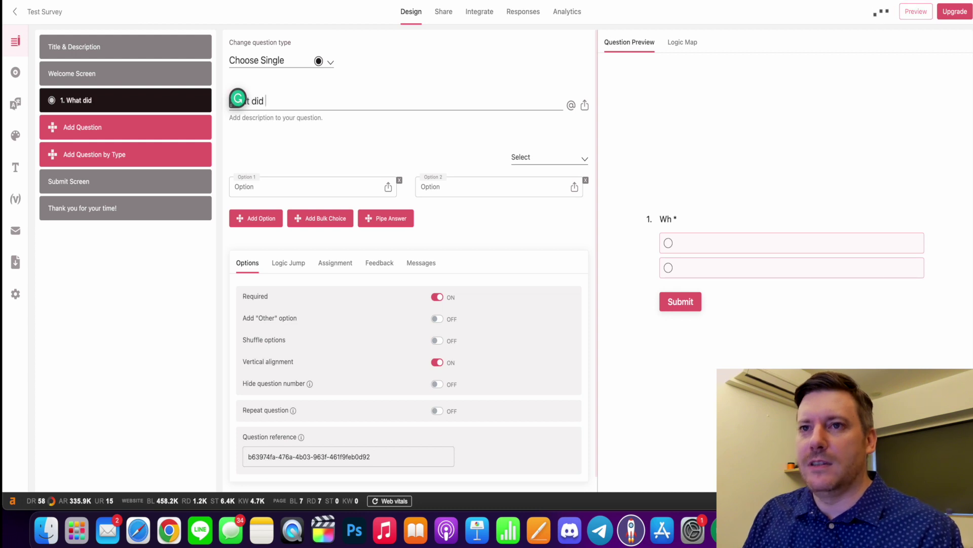
type("about the product")
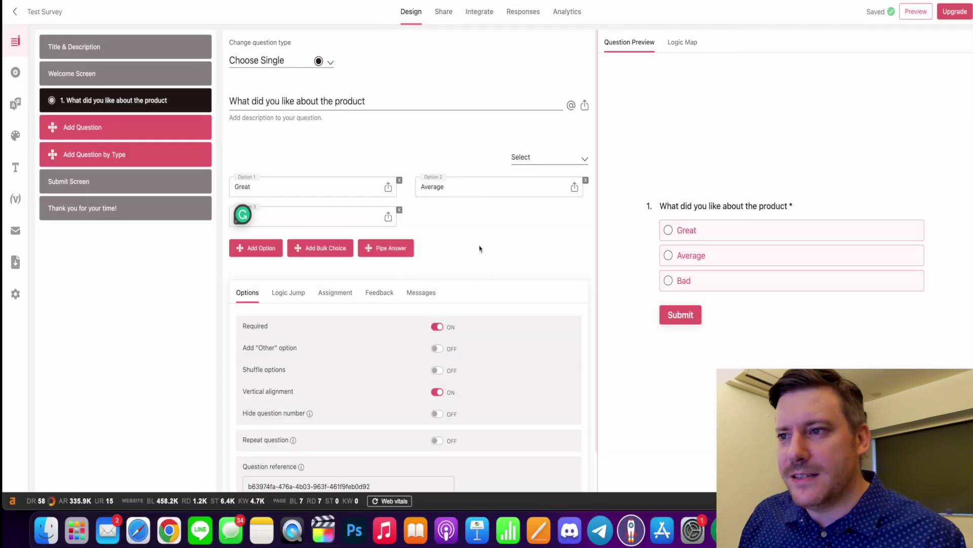
scroll(482, 245, "down", 2)
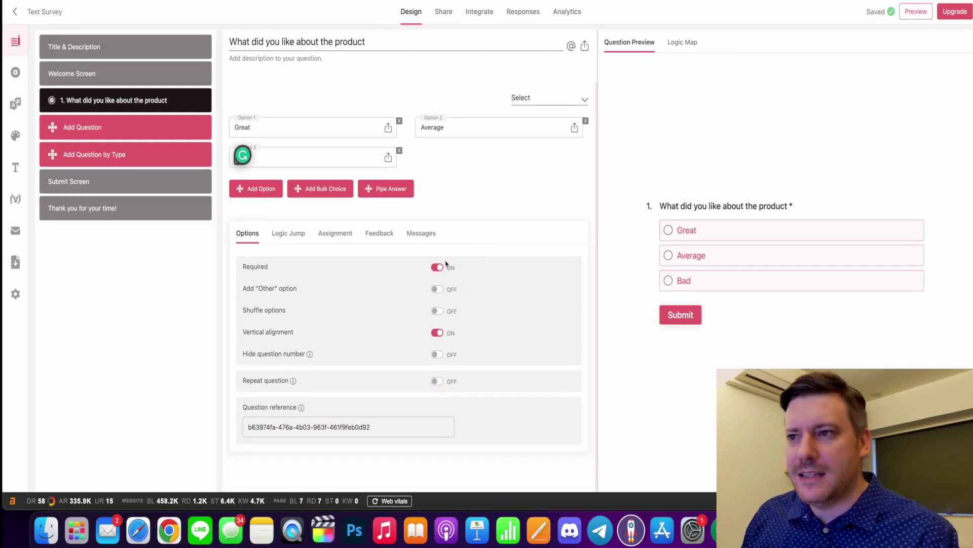
- Turn on the Other answer choice and shuffle the answer options
left_click(435, 289)
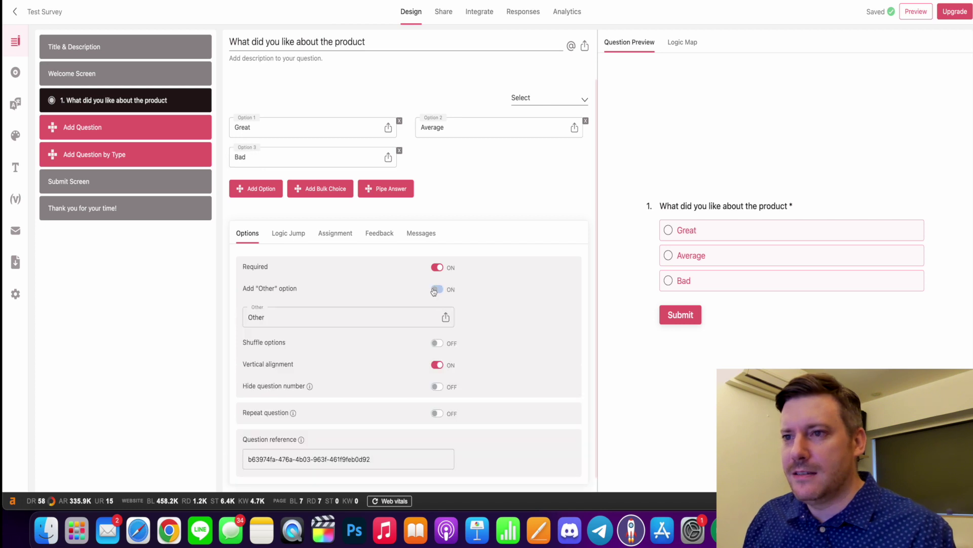
left_click(438, 290)
left_click(437, 290)
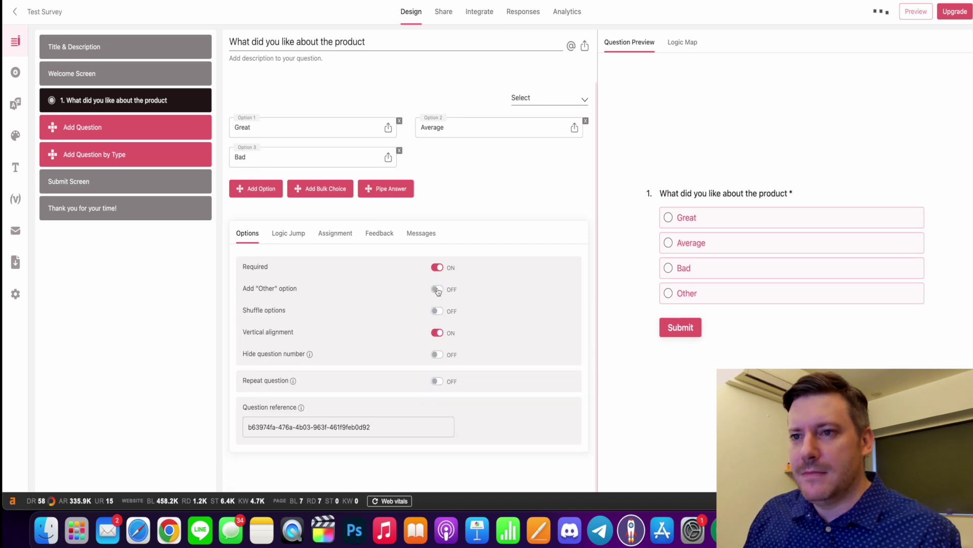
left_click(438, 345)
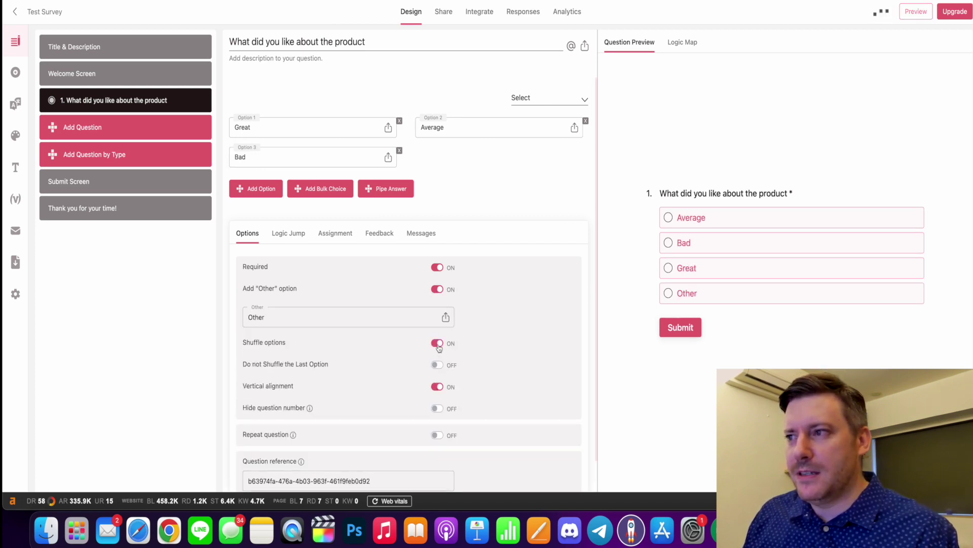
scroll(439, 366, "down", 2)
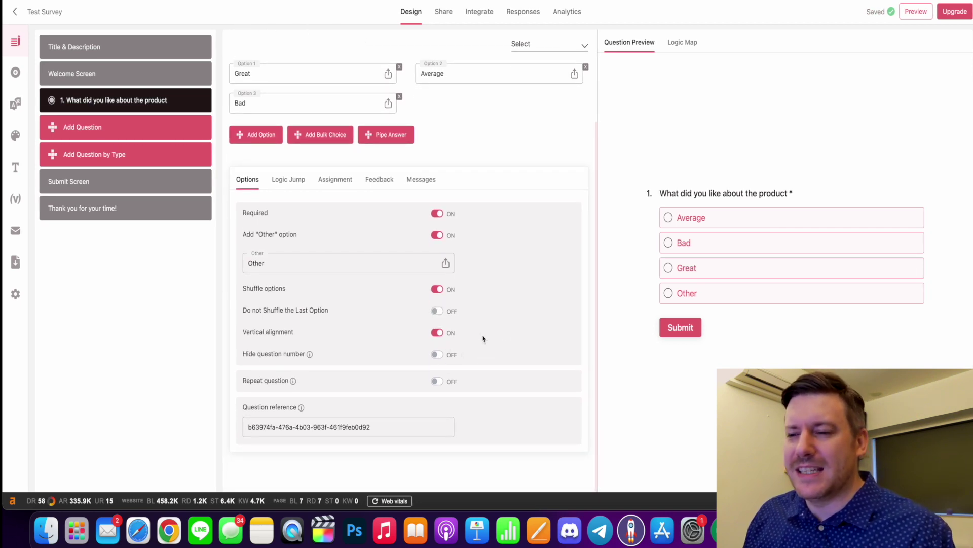
scroll(495, 358, "up", 4)
left_click(569, 161)
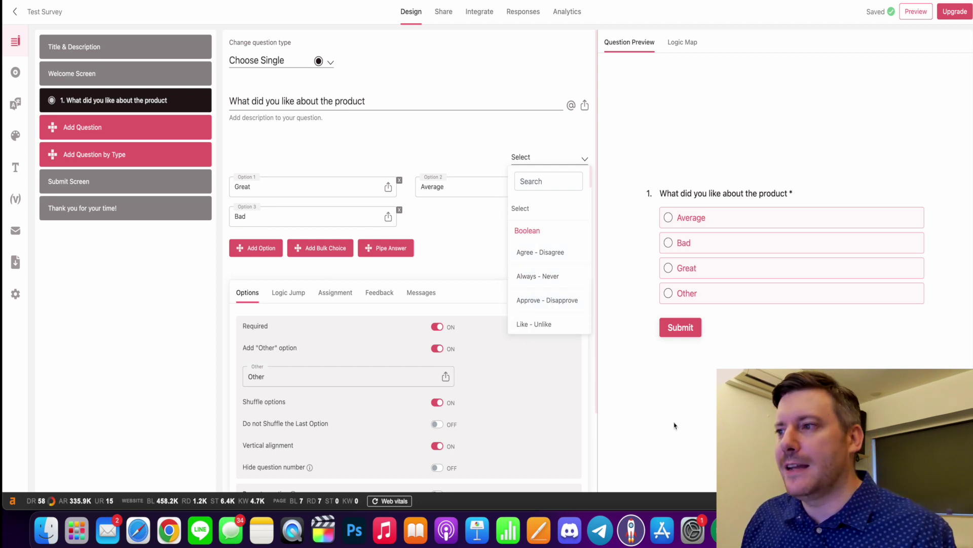
- Add a second question and open the submit screen settings
left_click(90, 133)
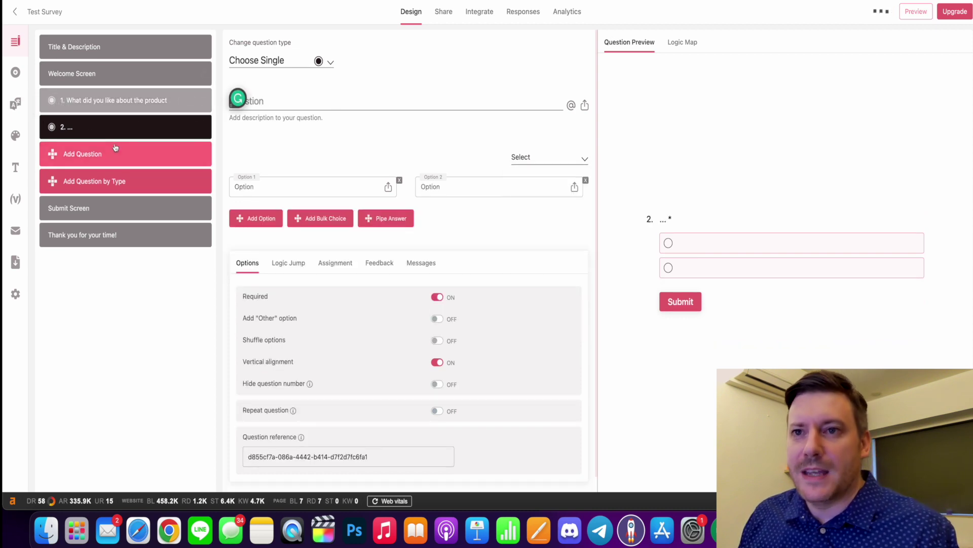
left_click(78, 212)
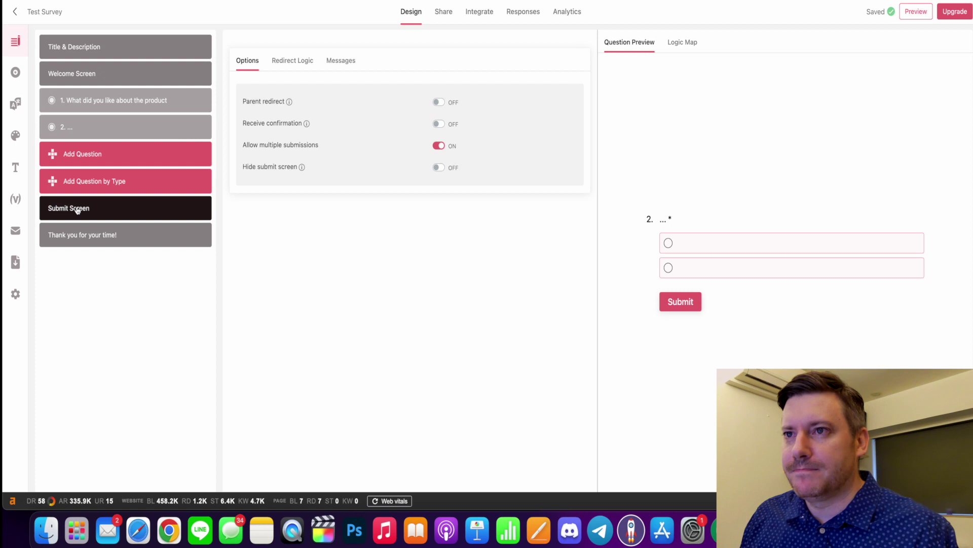
left_click(440, 103)
left_click(440, 103)
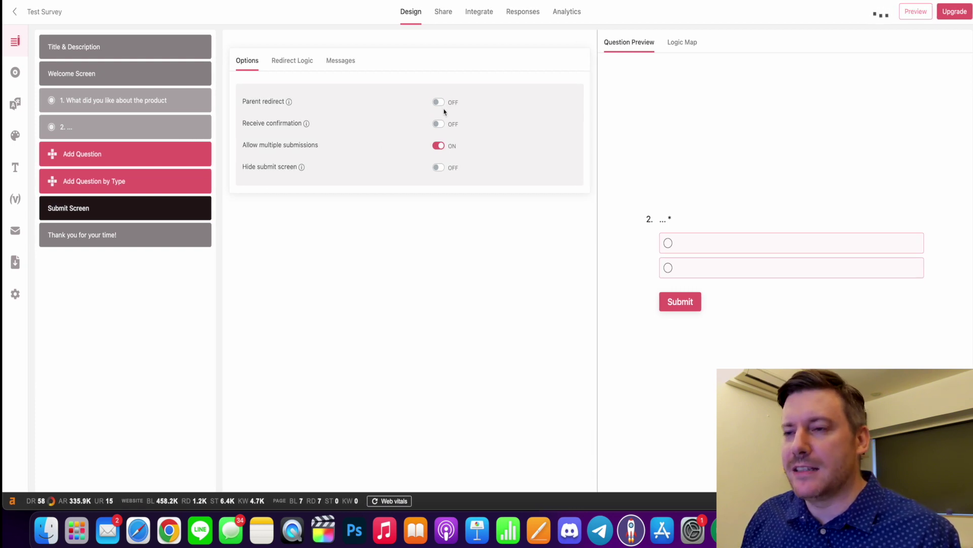
- Enable Receive confirmation on the submit screen and open the thank-you screen
left_click(438, 124)
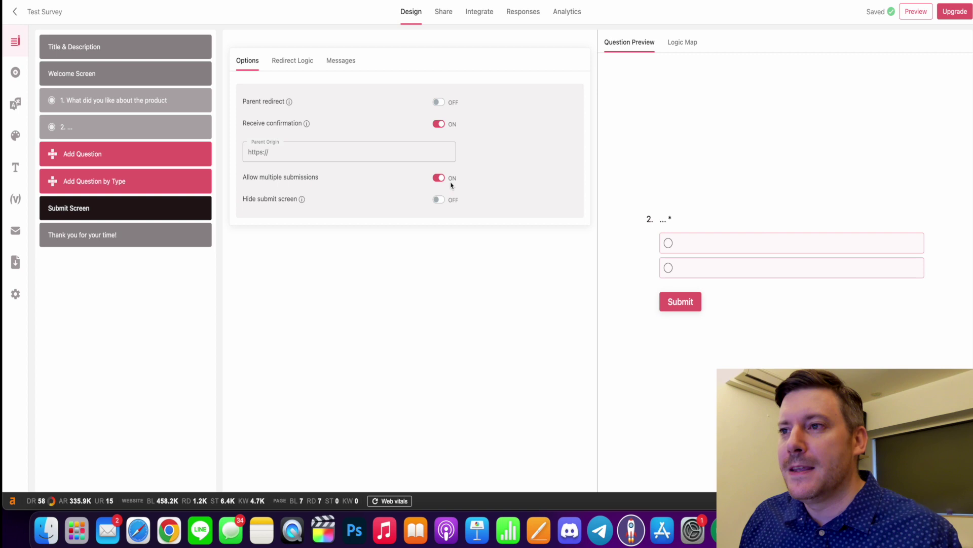
left_click(439, 201)
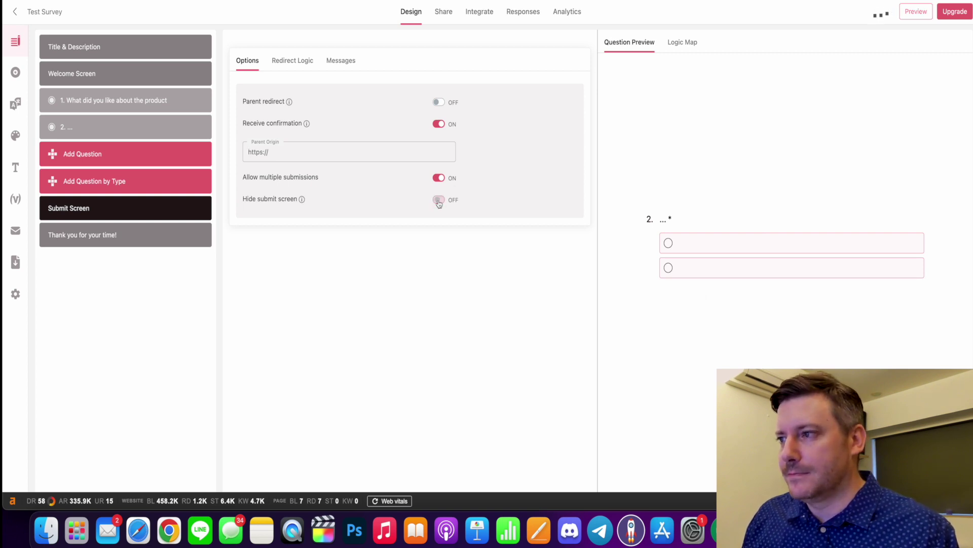
left_click(439, 200)
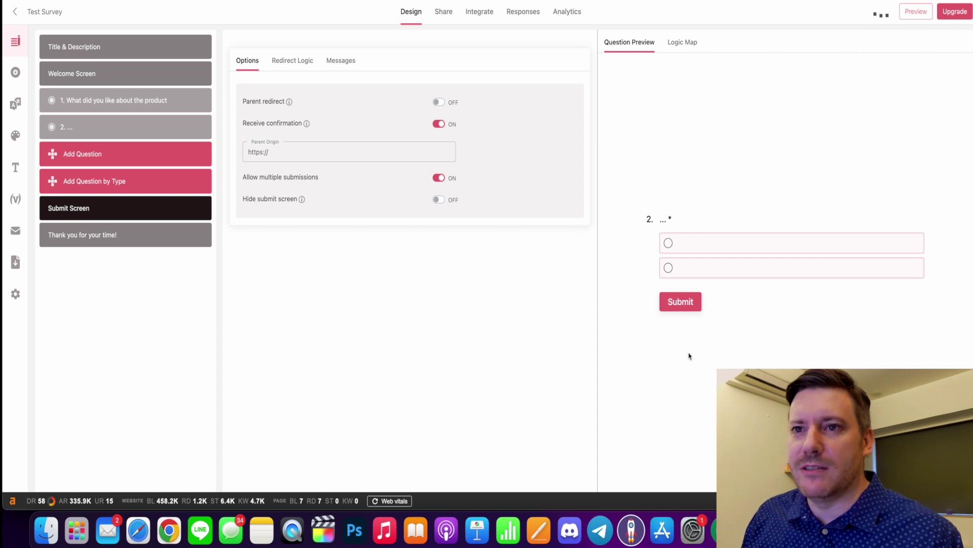
left_click(120, 235)
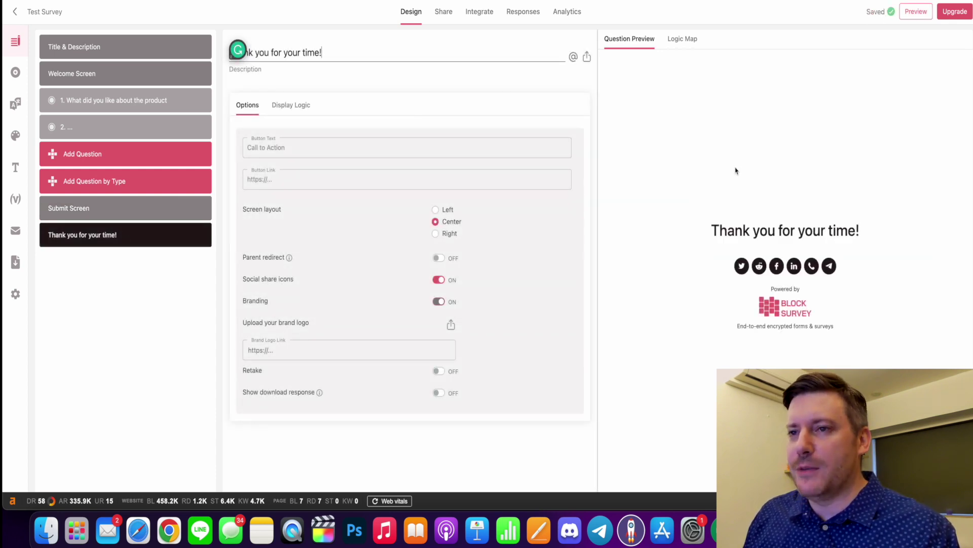
- Change the thank-you button text to 'Call to Action' and view the screen's display logic
left_click(269, 149)
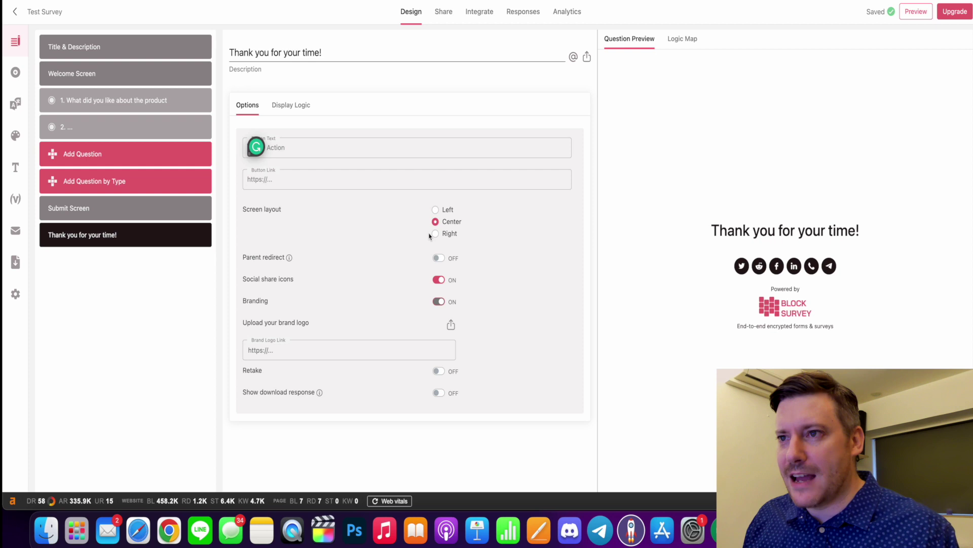
left_click(289, 181)
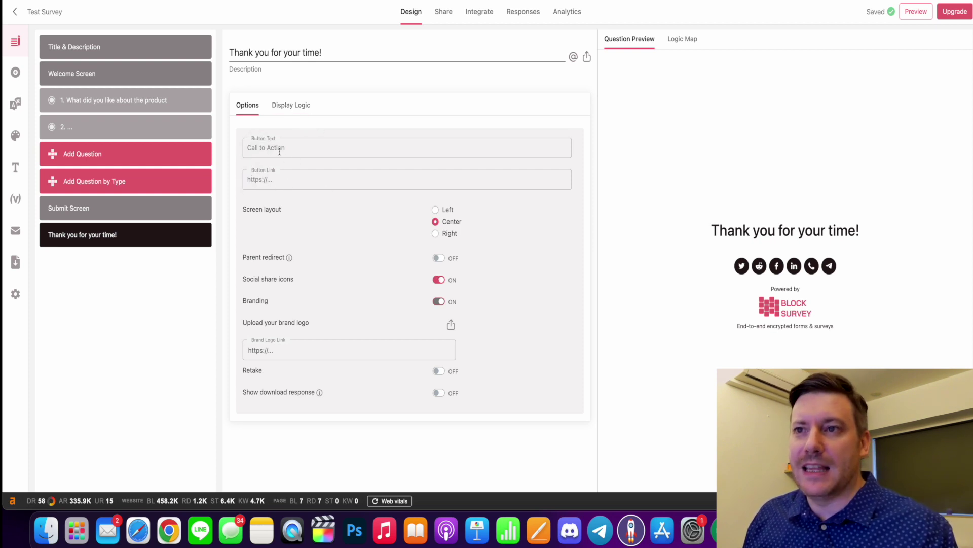
key("super+a")
key("BackSpace")
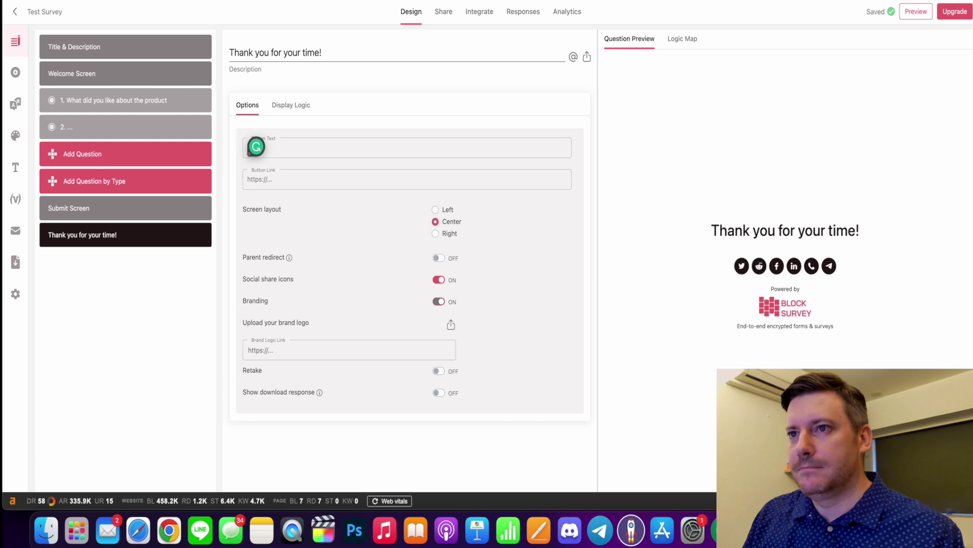
type("Call to Action")
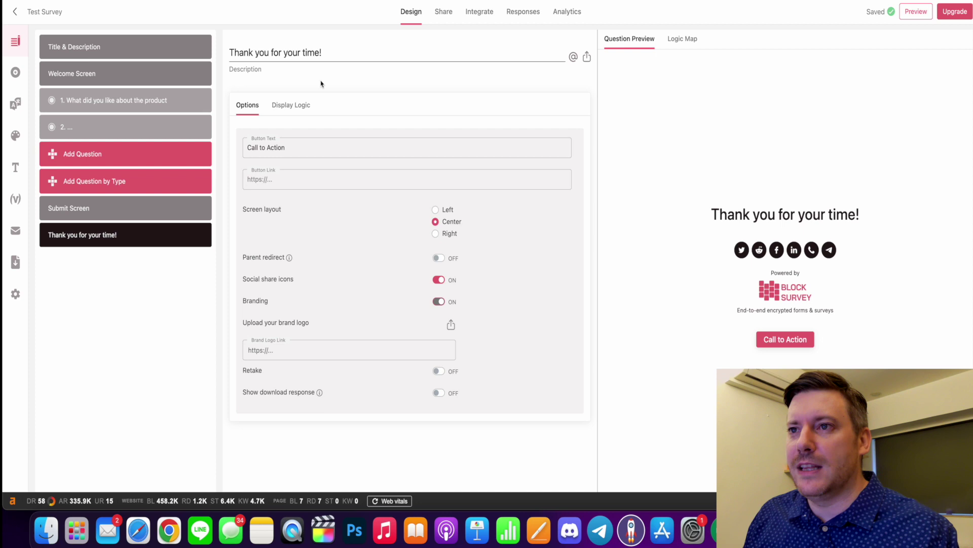
left_click(286, 106)
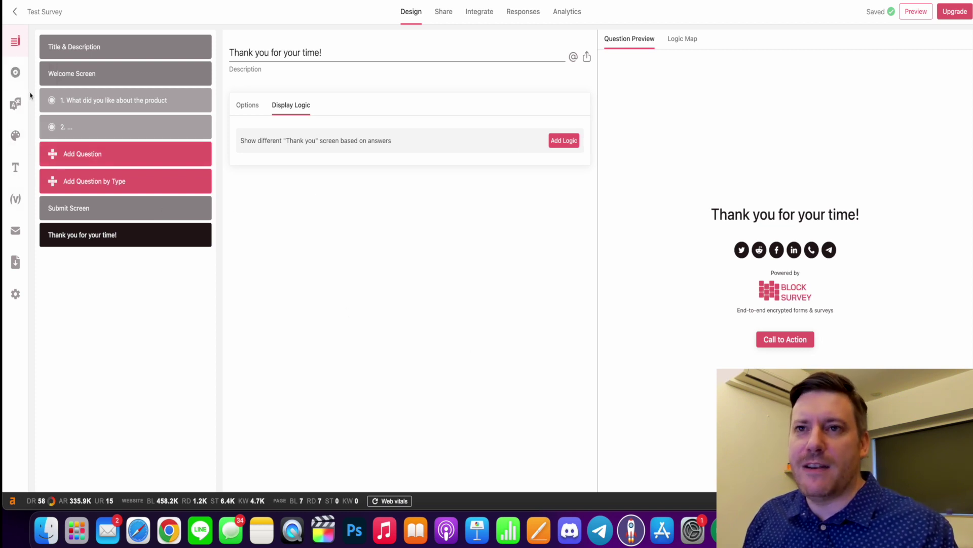
- Apply the Purple White theme to the survey
left_click(17, 105)
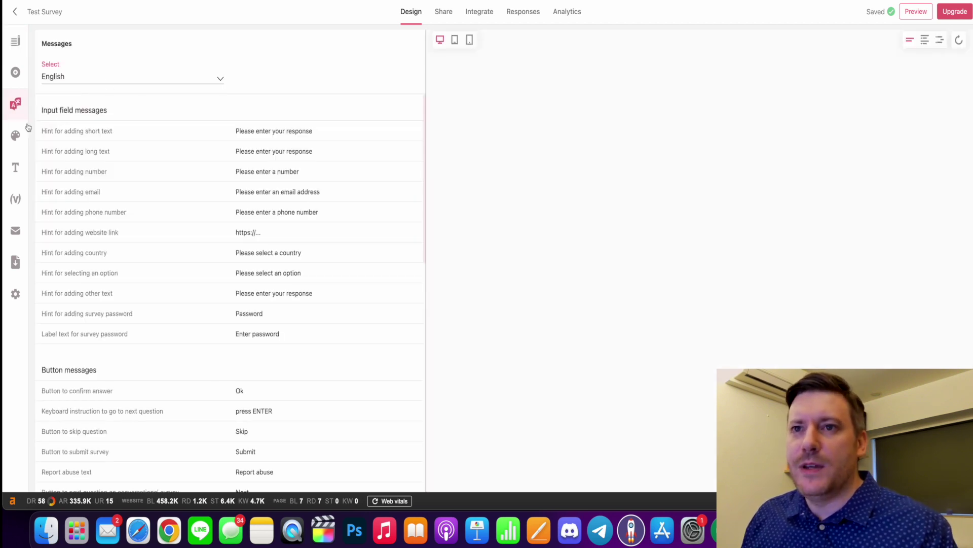
left_click(15, 135)
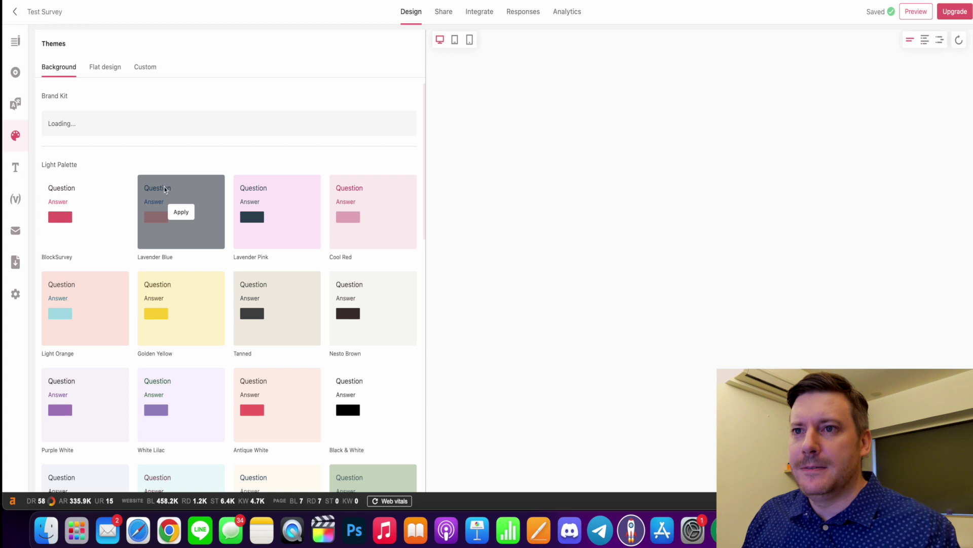
left_click(280, 216)
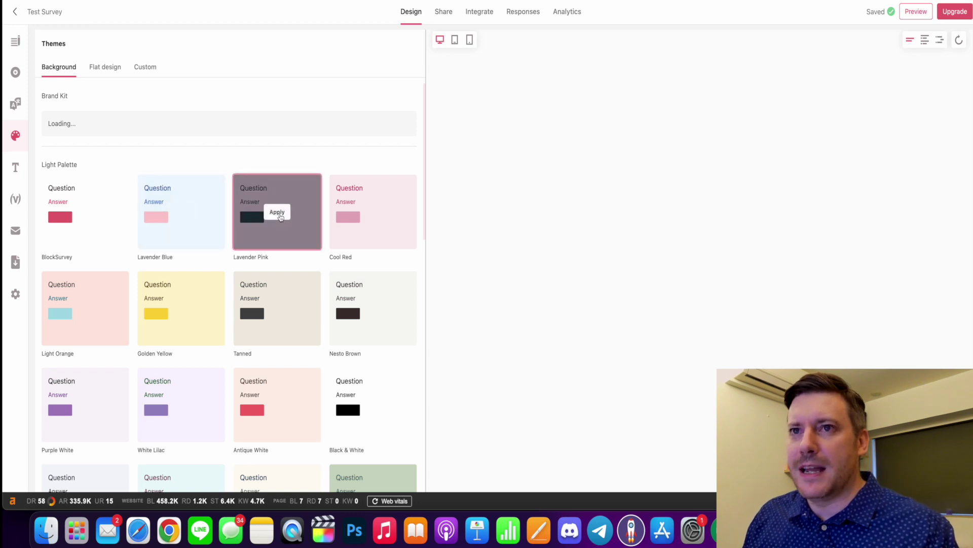
scroll(320, 260, "down", 2)
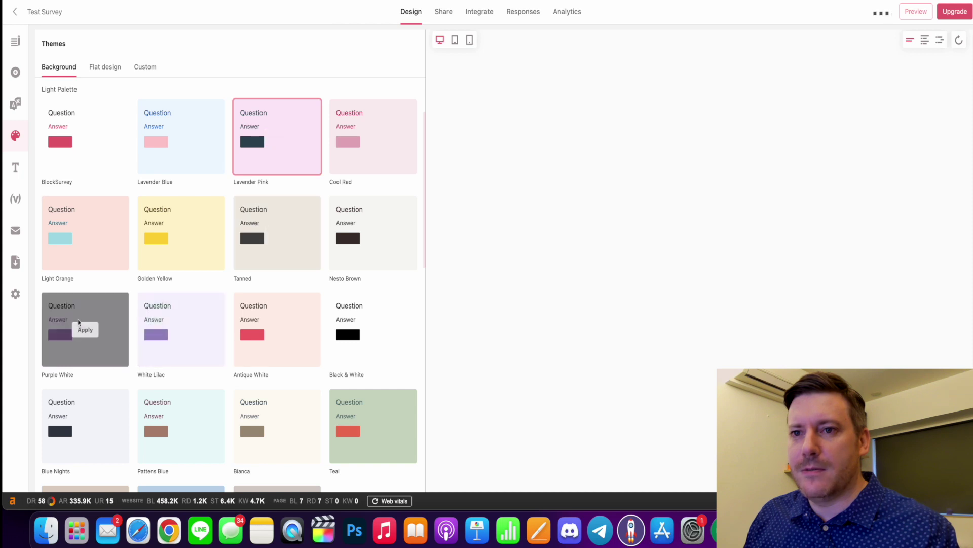
left_click(85, 334)
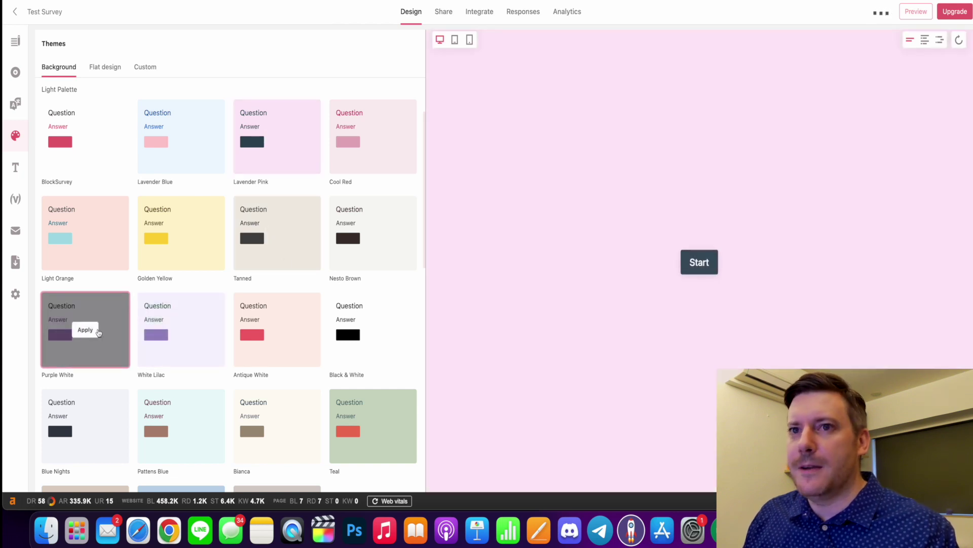
- Set the survey font to Gloria Hallelujah
left_click(18, 168)
scroll(349, 202, "down", 3)
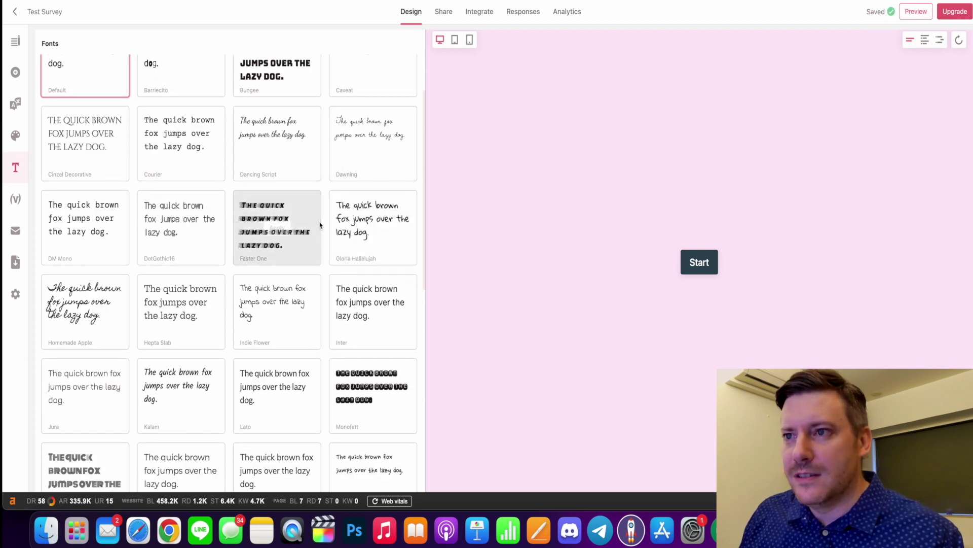
left_click(370, 227)
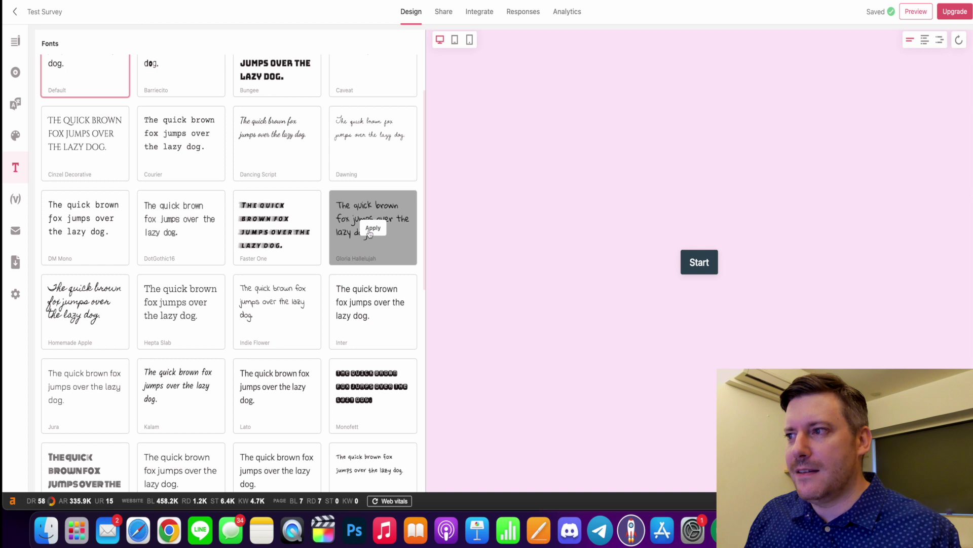
- Look through the variables, respondent notification, email configuration and export settings
left_click(11, 206)
left_click(15, 229)
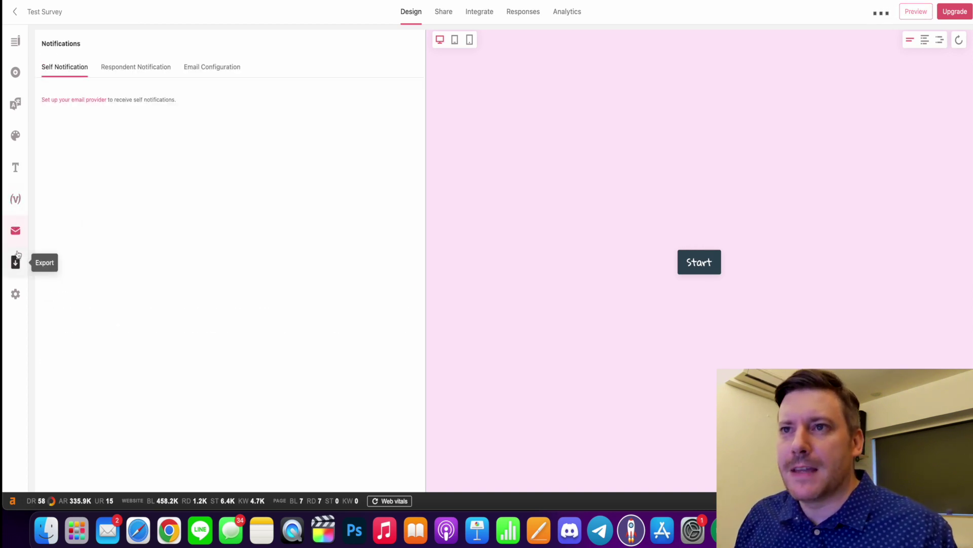
left_click(137, 67)
left_click(228, 68)
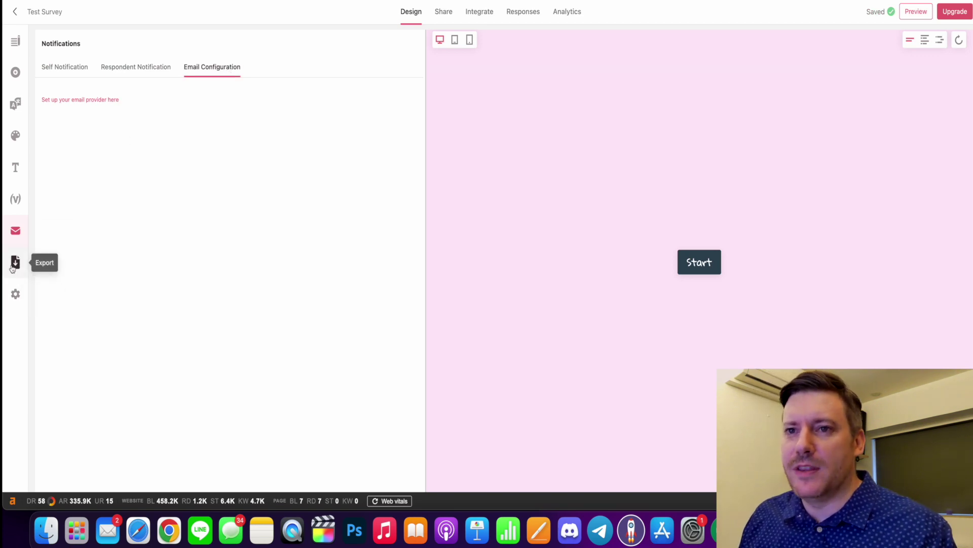
left_click(14, 265)
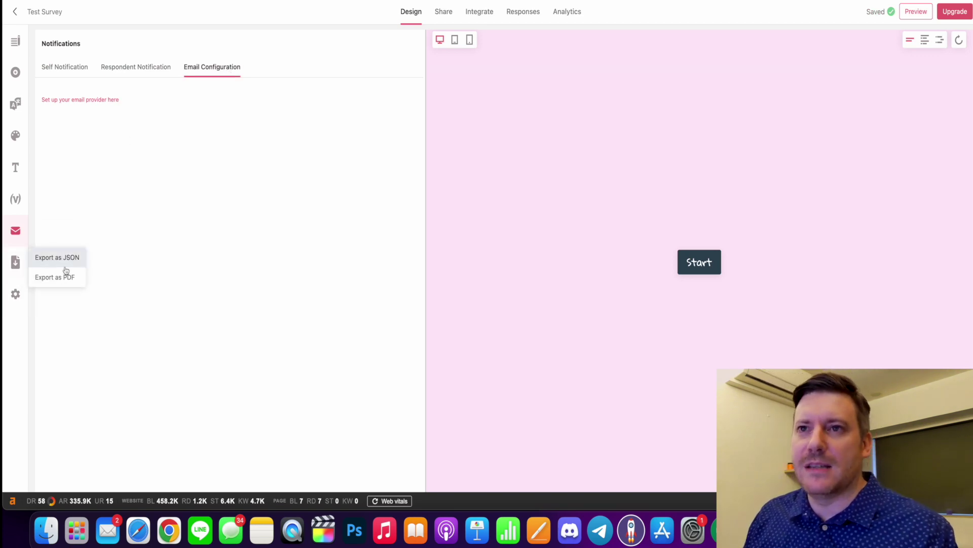
- Return to the survey list, choose Create from template, and browse the template gallery
left_click(190, 212)
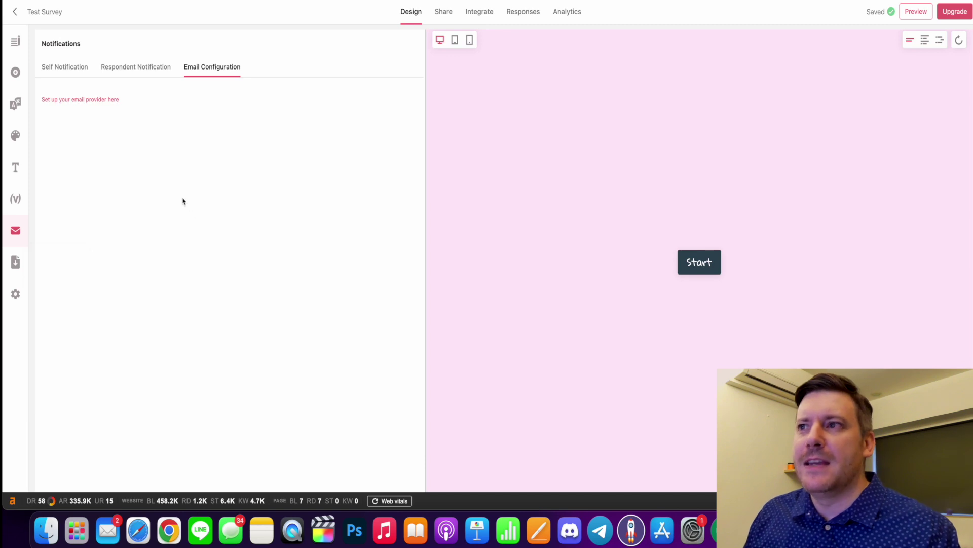
left_click(16, 12)
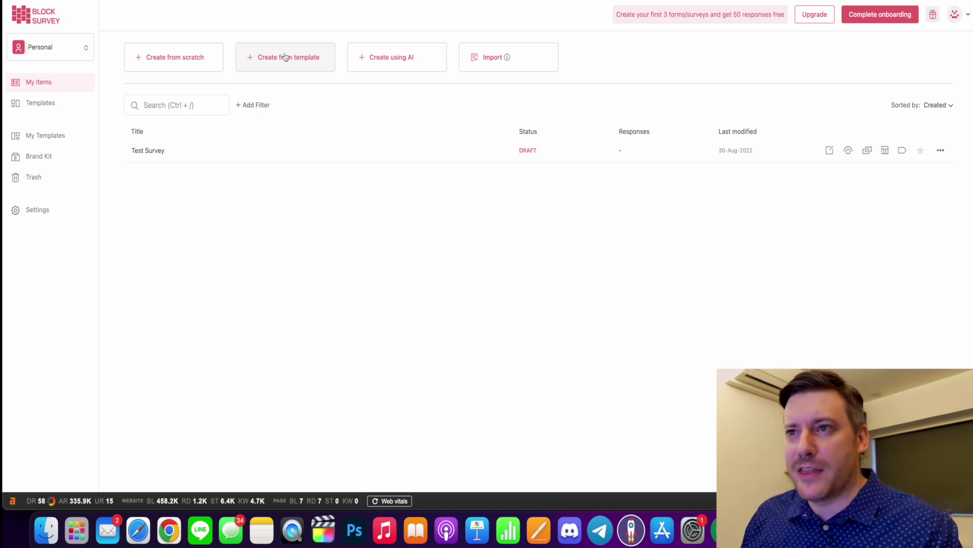
left_click(289, 64)
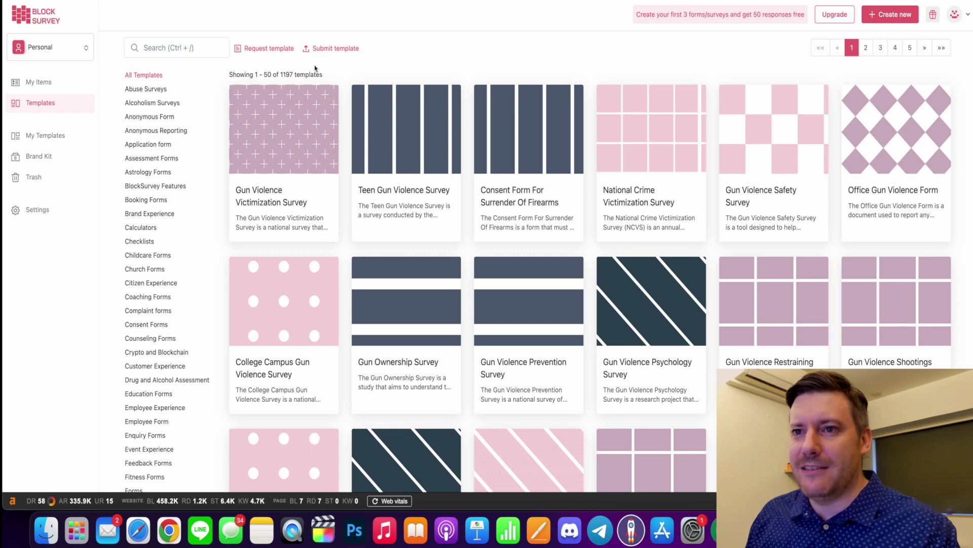
scroll(157, 84, "down", 2)
scroll(157, 84, "down", 2)
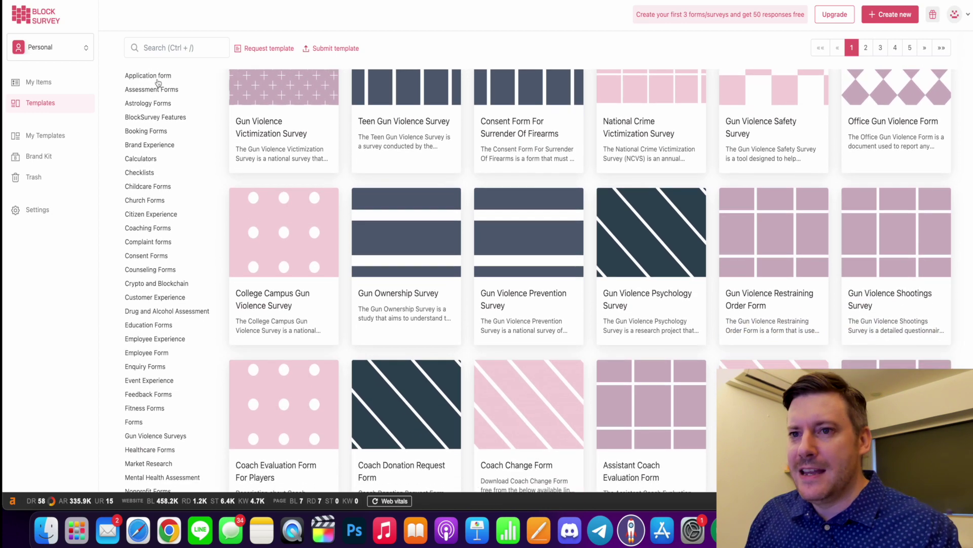
scroll(153, 181, "down", 5)
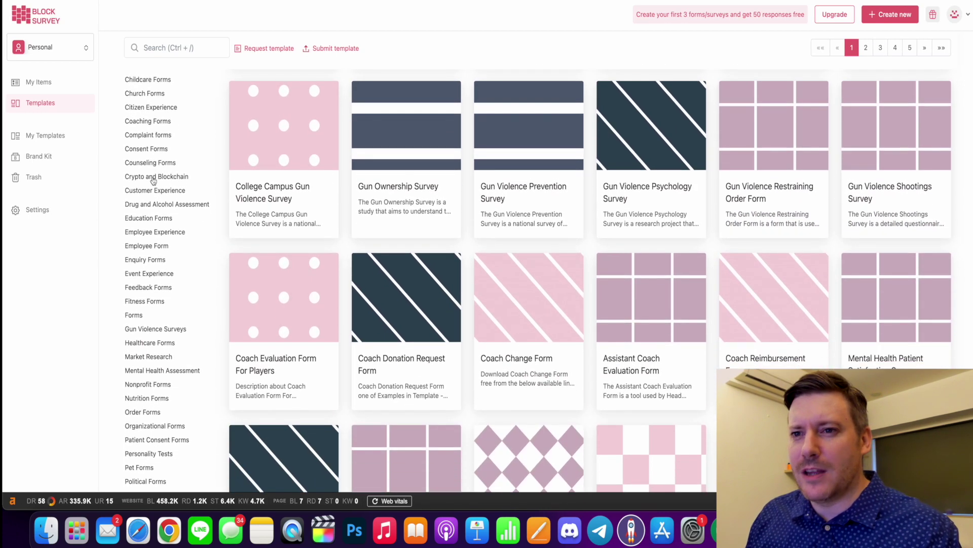
scroll(155, 182, "down", 4)
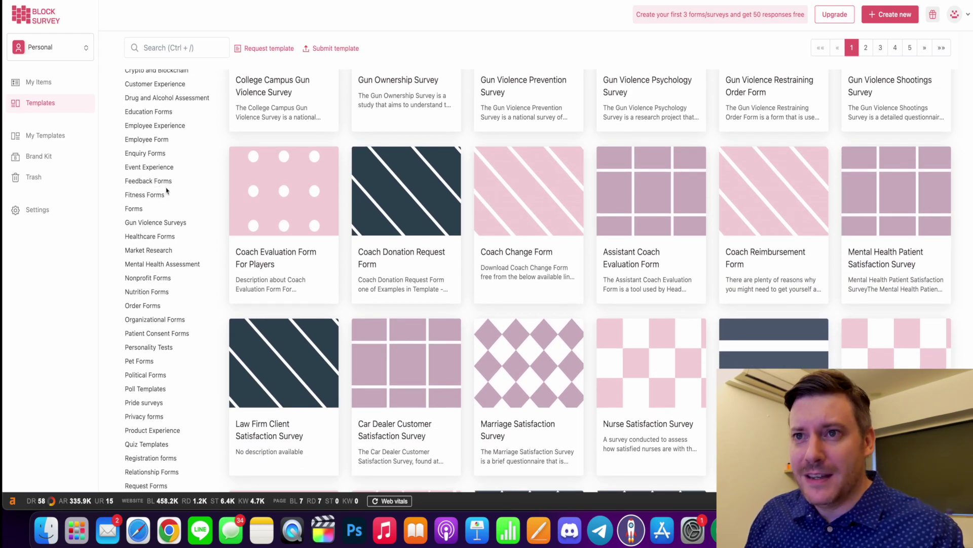
scroll(163, 195, "up", 1)
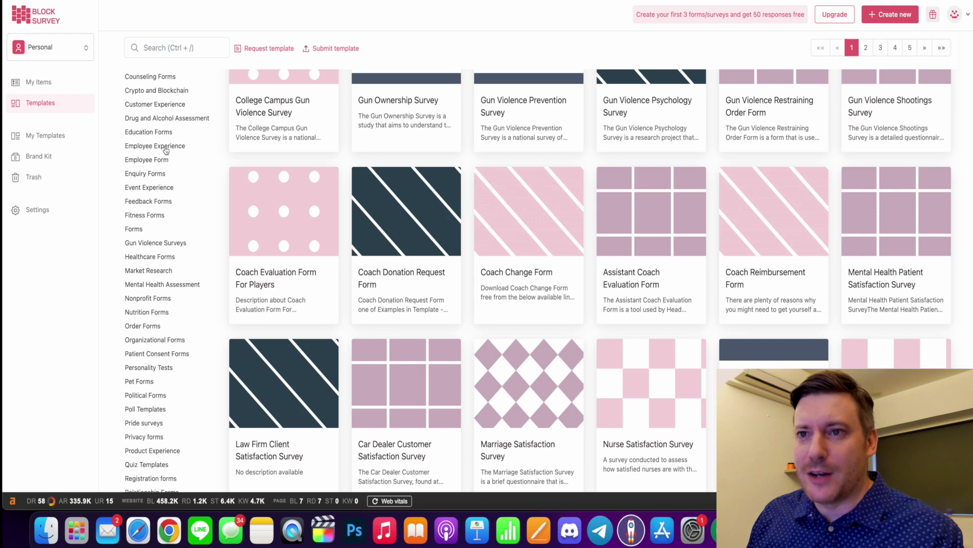
scroll(166, 151, "down", 1)
scroll(170, 221, "down", 3)
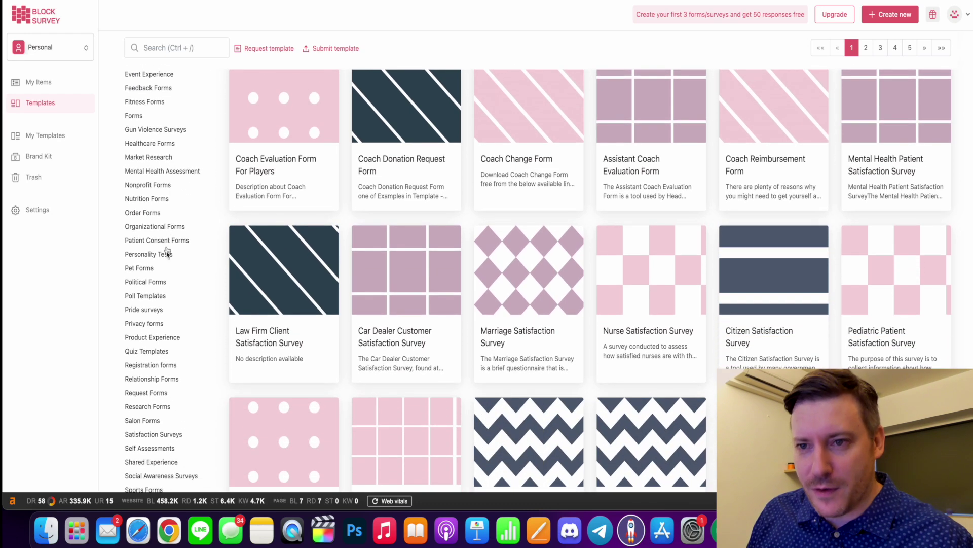
scroll(171, 276, "down", 3)
scroll(171, 276, "down", 2)
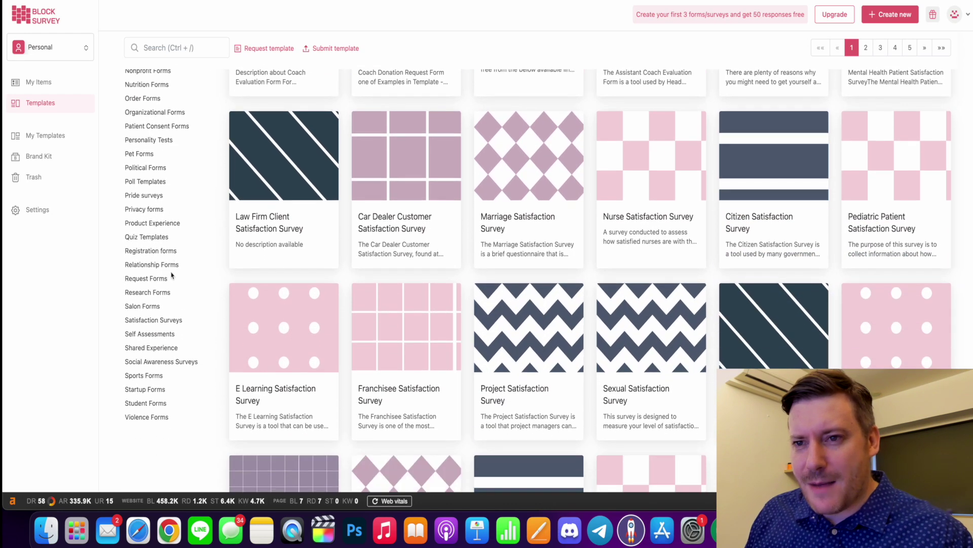
- Filter the templates to the Satisfaction Surveys category
left_click(164, 321)
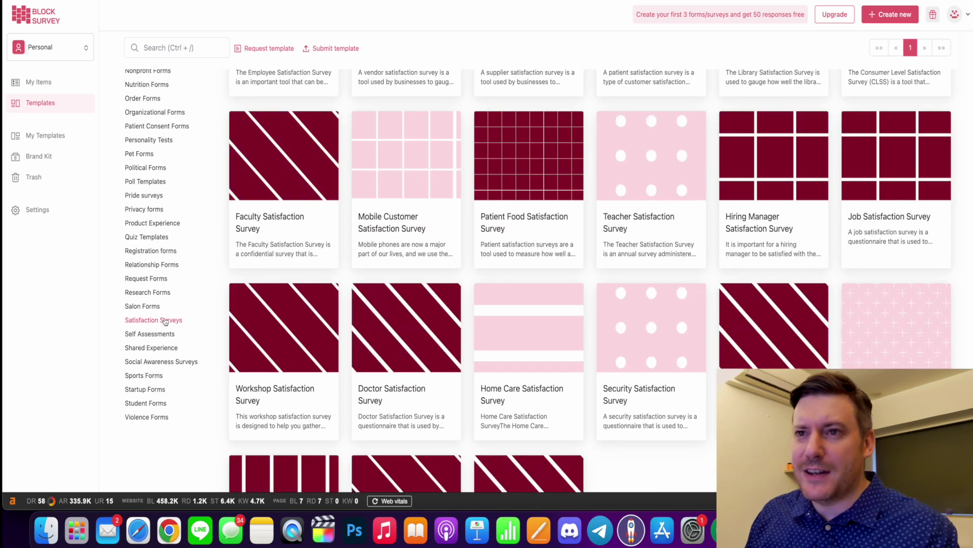
scroll(415, 205, "down", 3)
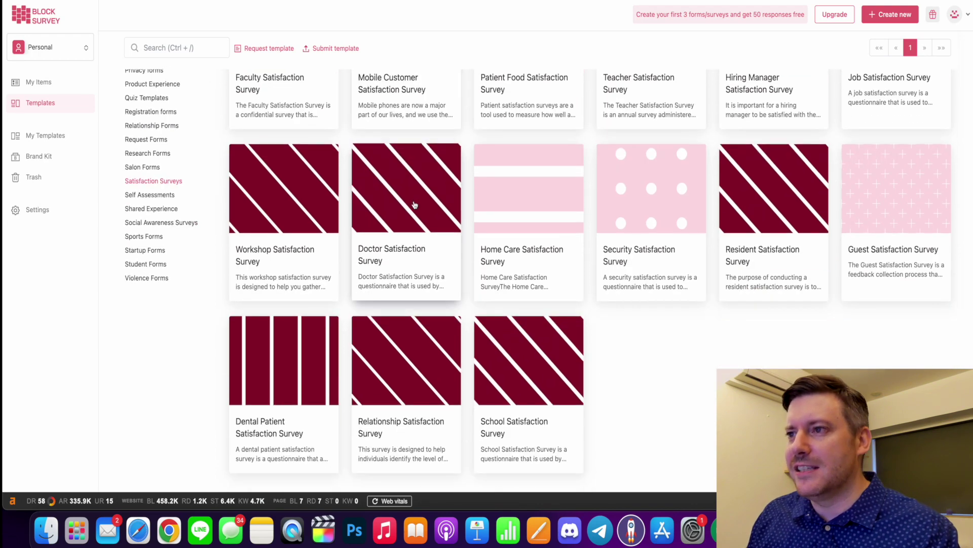
scroll(415, 205, "up", 15)
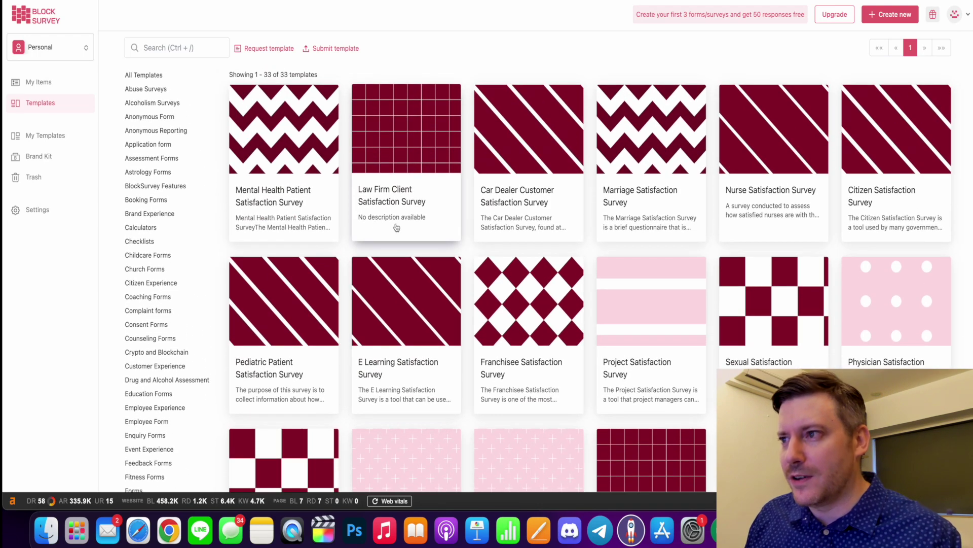
scroll(396, 227, "down", 3)
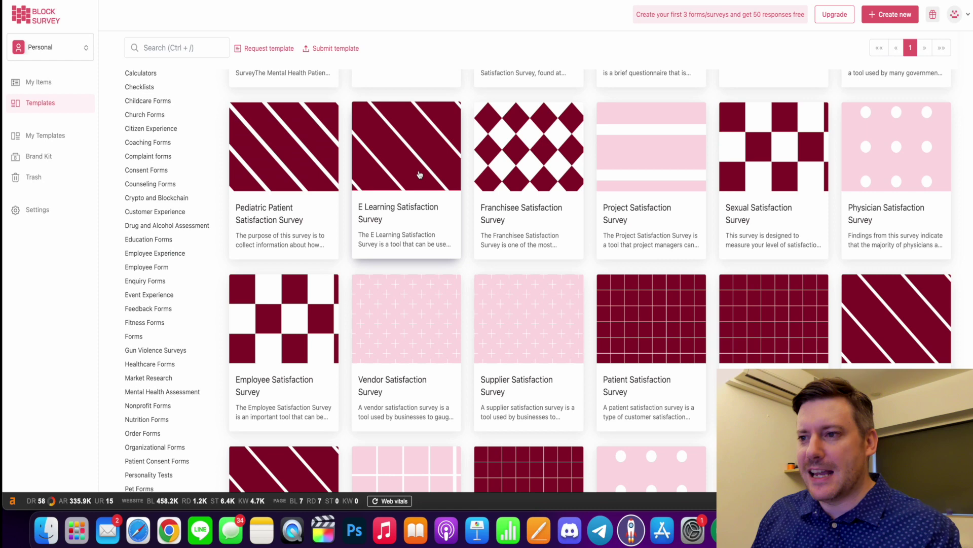
- Preview the E Learning Satisfaction Survey template and create a survey from it
left_click(420, 175)
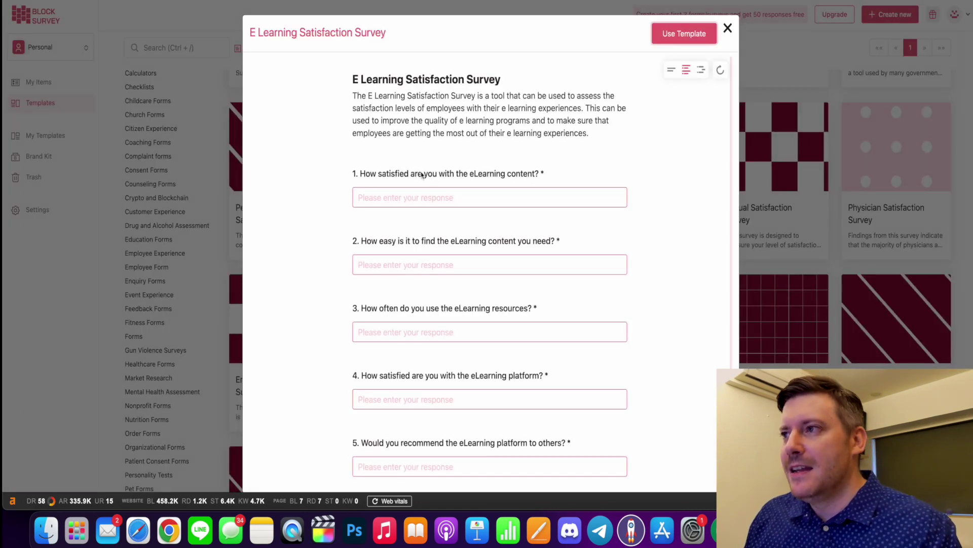
scroll(624, 190, "down", 3)
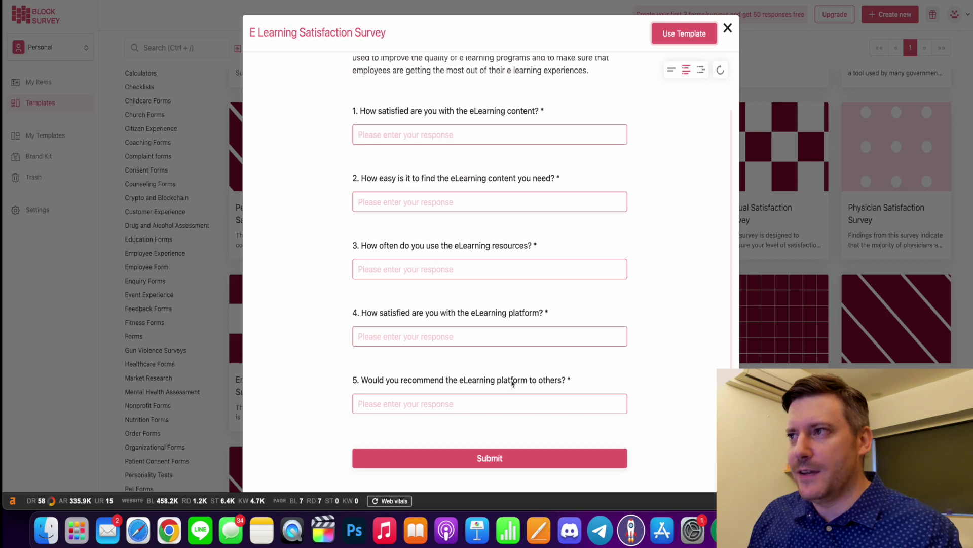
scroll(542, 387, "up", 3)
left_click(683, 33)
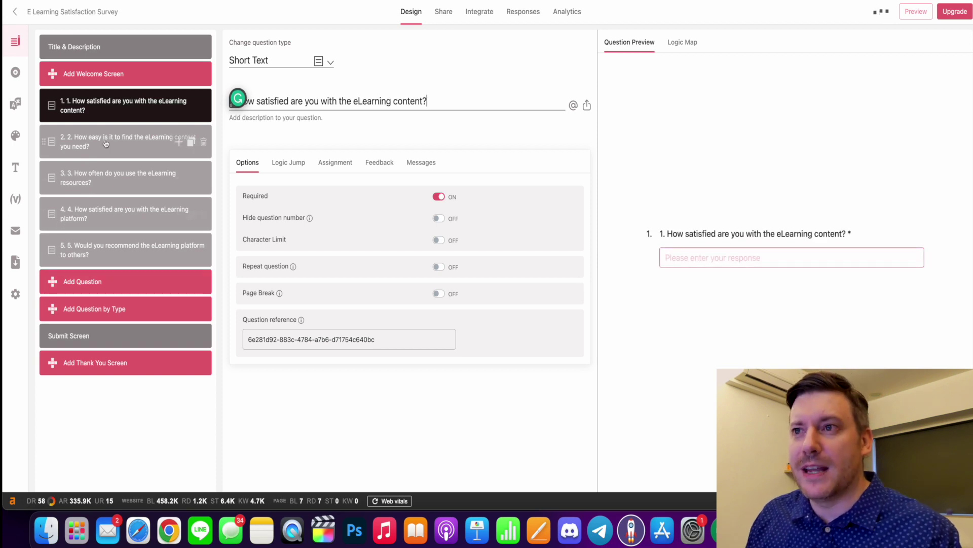
- Replace 'eLearning' with 'SLVRSPN' in question 1, then go back to the survey list
double_click(375, 101)
type("SV")
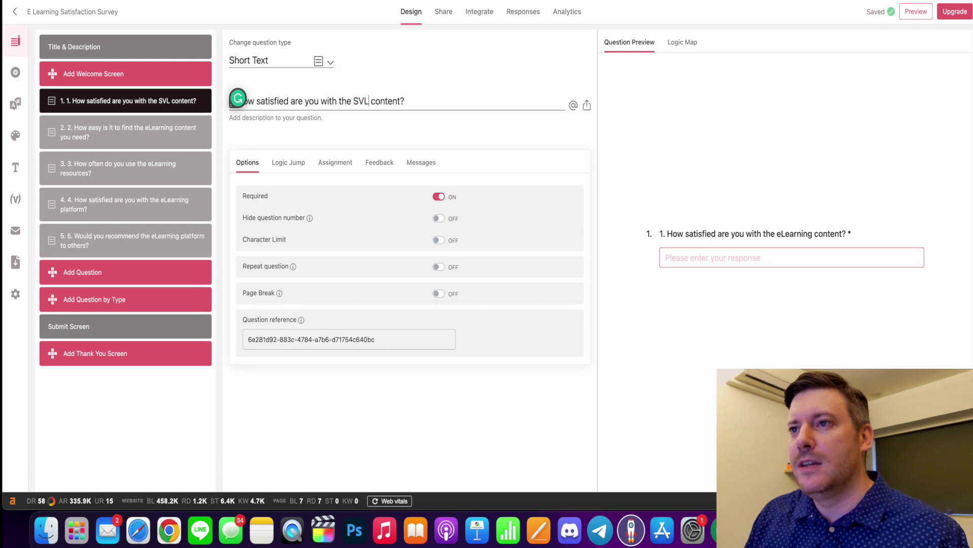
key("BackSpace")
type("LVRSPN")
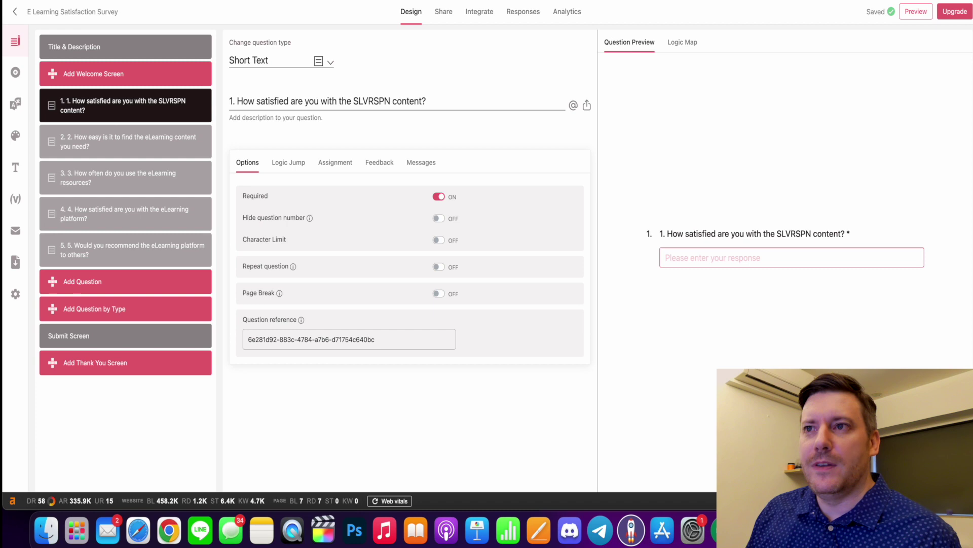
left_click(15, 11)
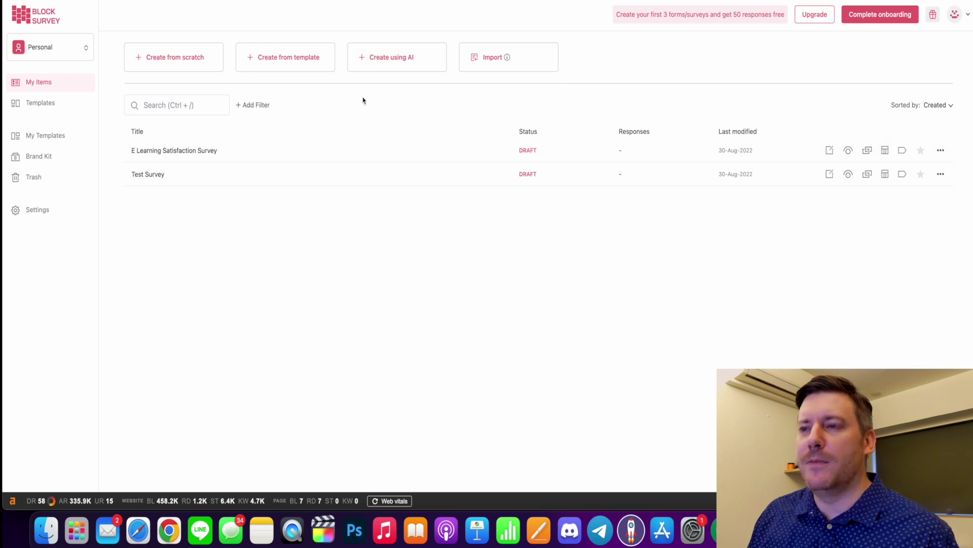
- Start a Create using AI form with Customer Experience as the topic
left_click(399, 62)
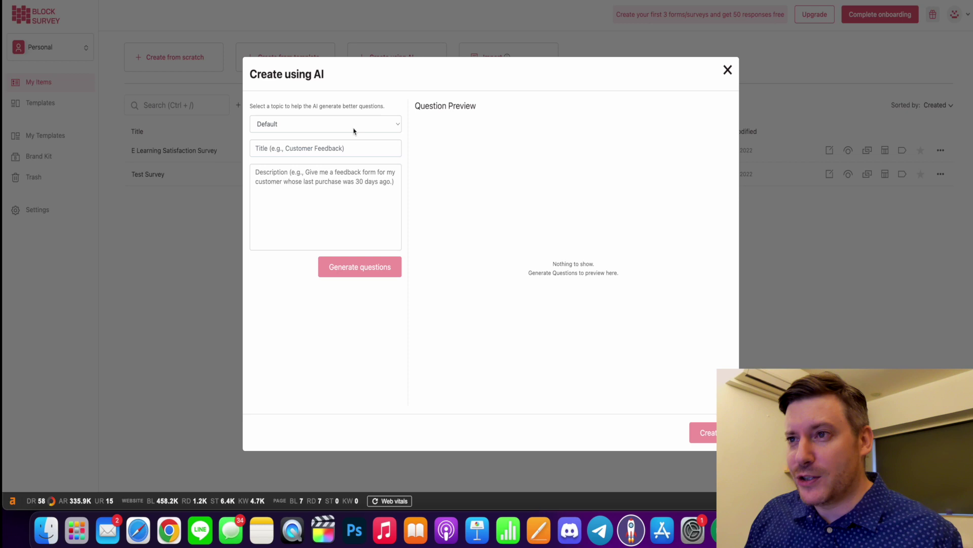
left_click(336, 124)
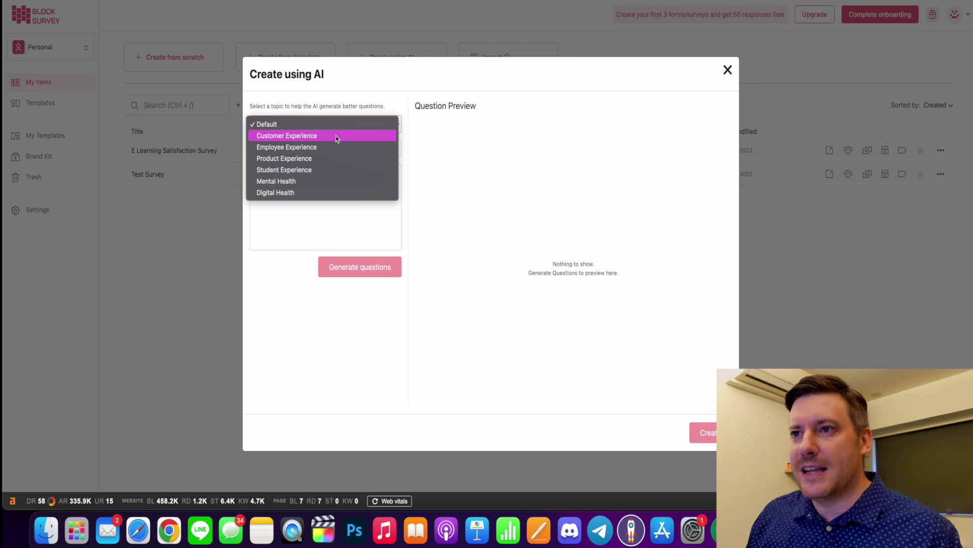
left_click(335, 135)
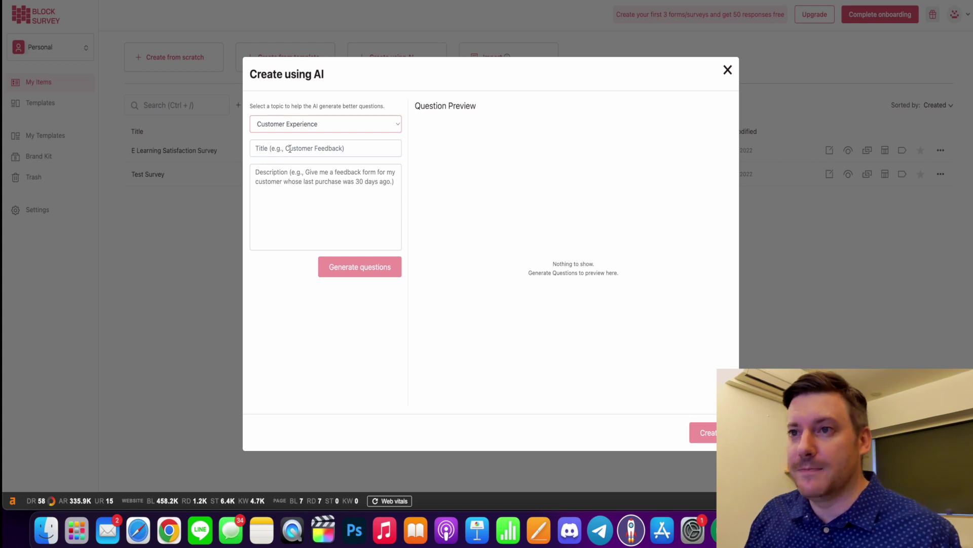
- Title the form 'SLVRSPN Feedbasck' and describe it as 'a feedback form for my SLVRSPN product'
left_click(297, 147)
type("SLVRS")
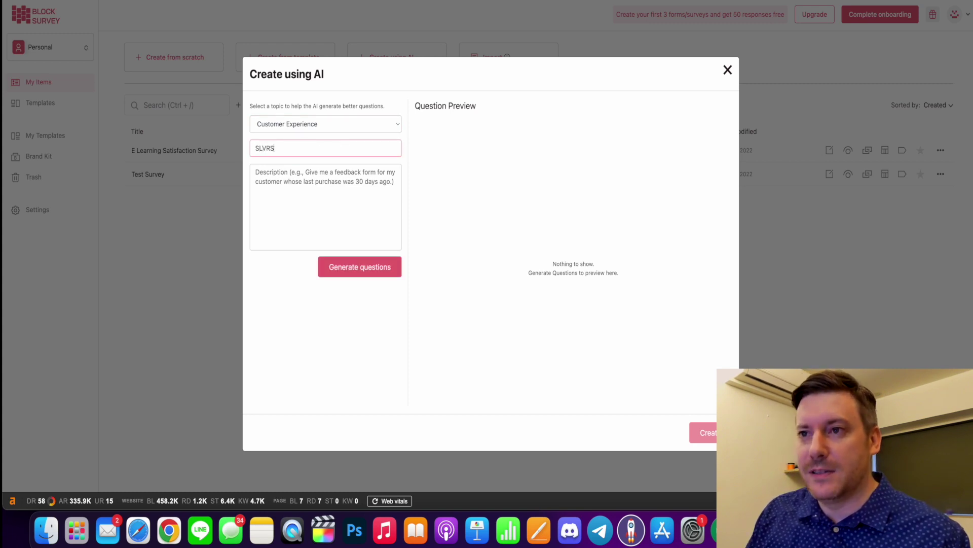
type("PN Feedbasck")
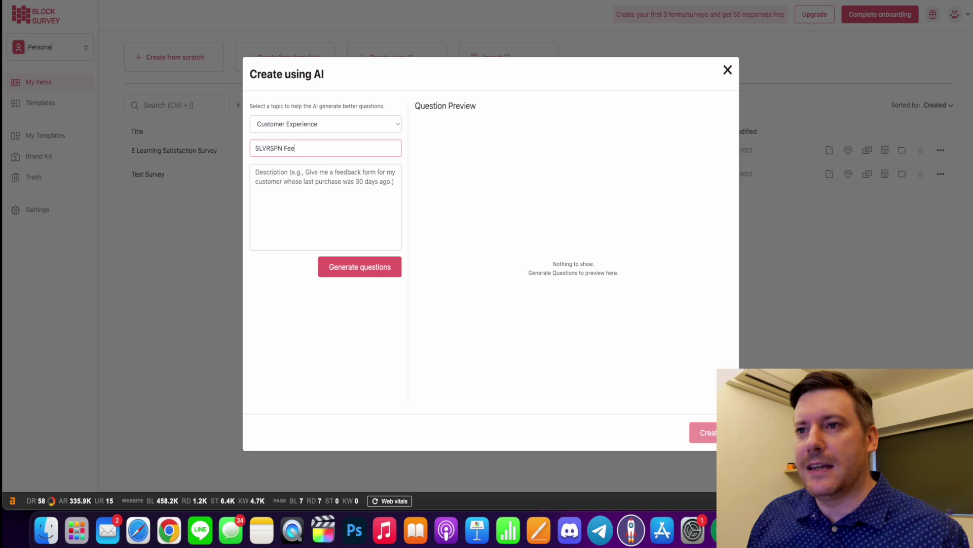
left_click(299, 184)
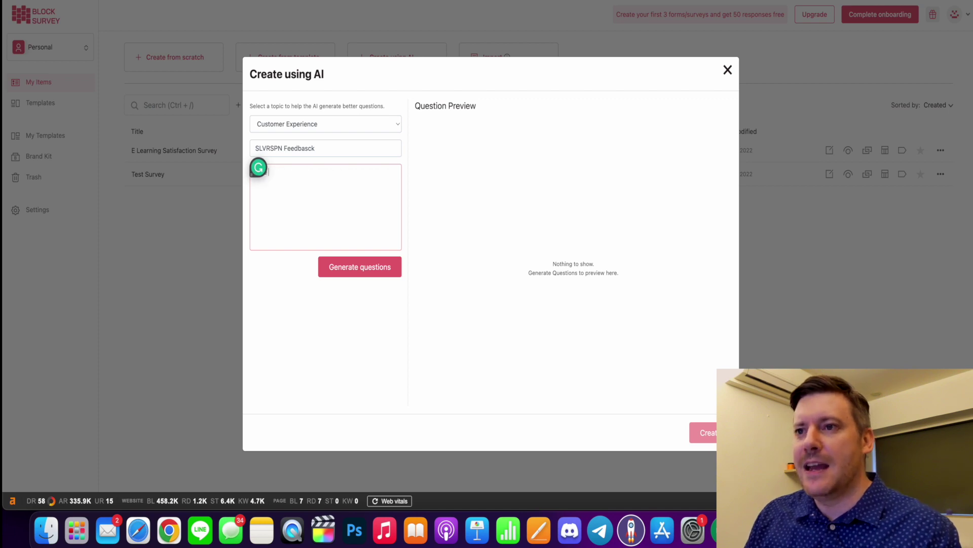
type("a feedback f")
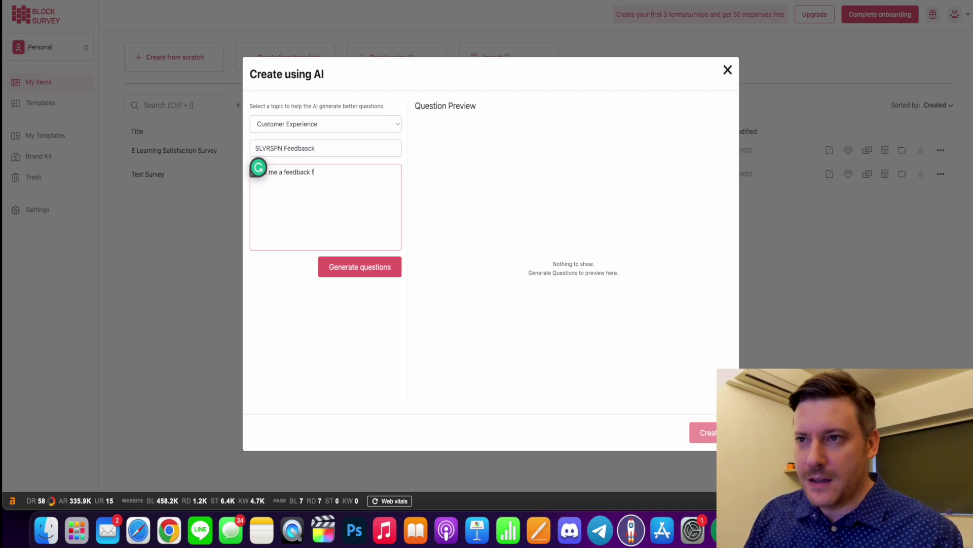
type("orm for my SL")
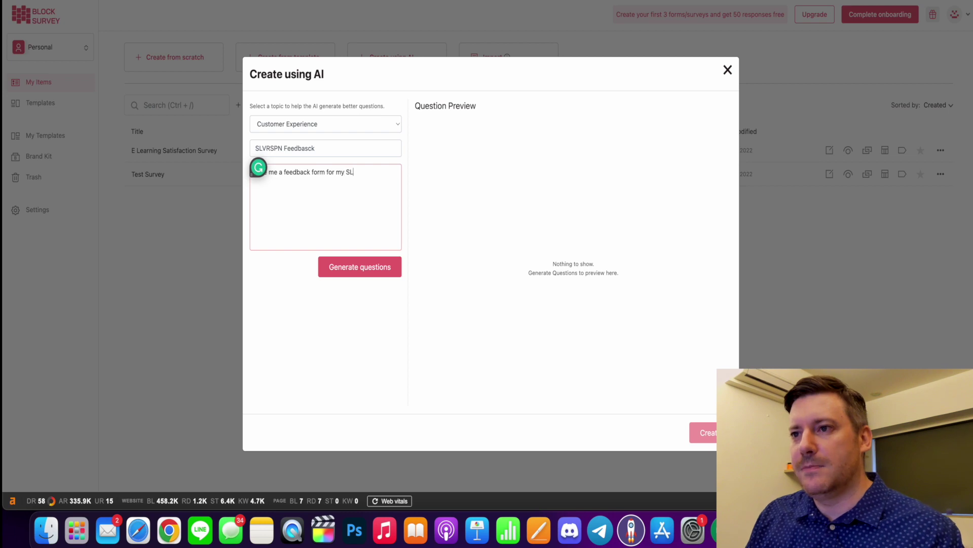
type("VRSPN produc")
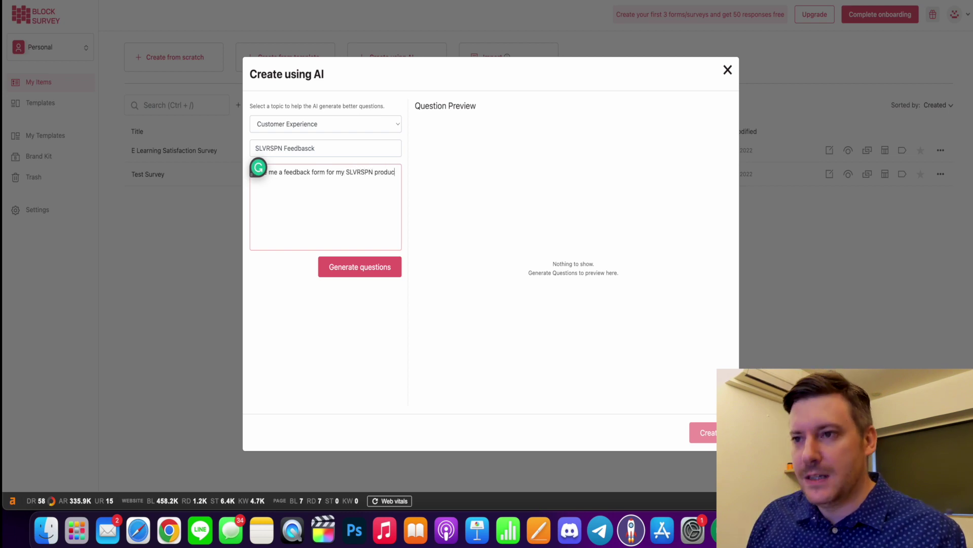
type("t")
- Generate AI questions, then generate more questions like question 1 and question 5
left_click(352, 268)
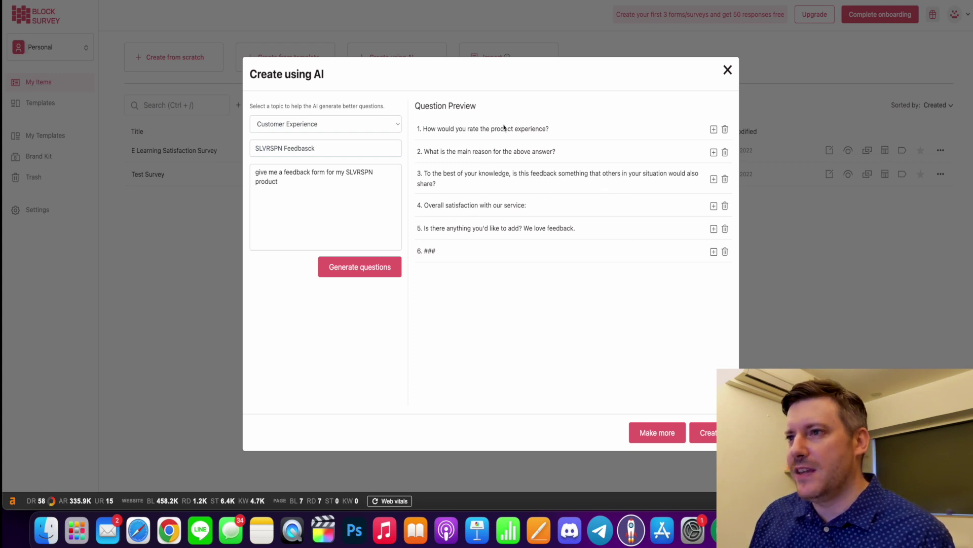
left_click(713, 130)
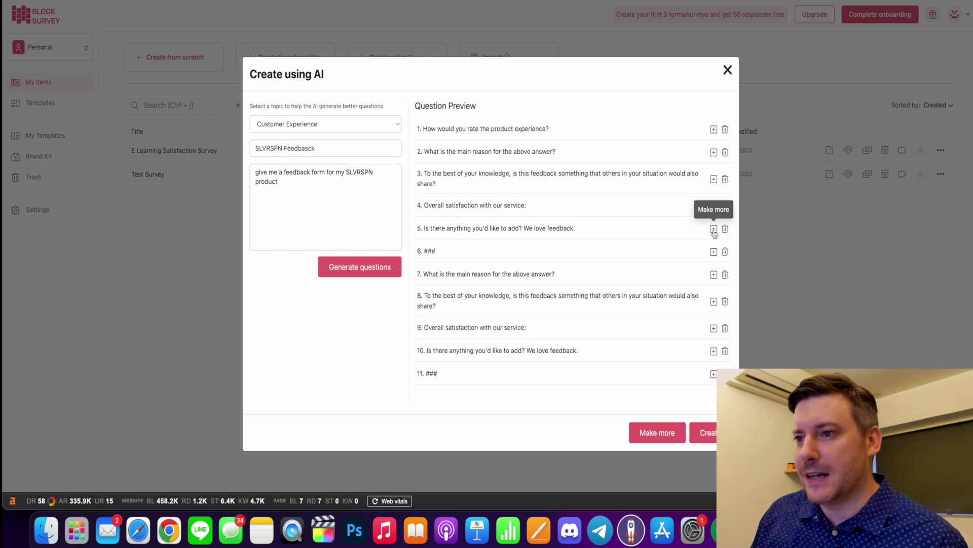
left_click(714, 229)
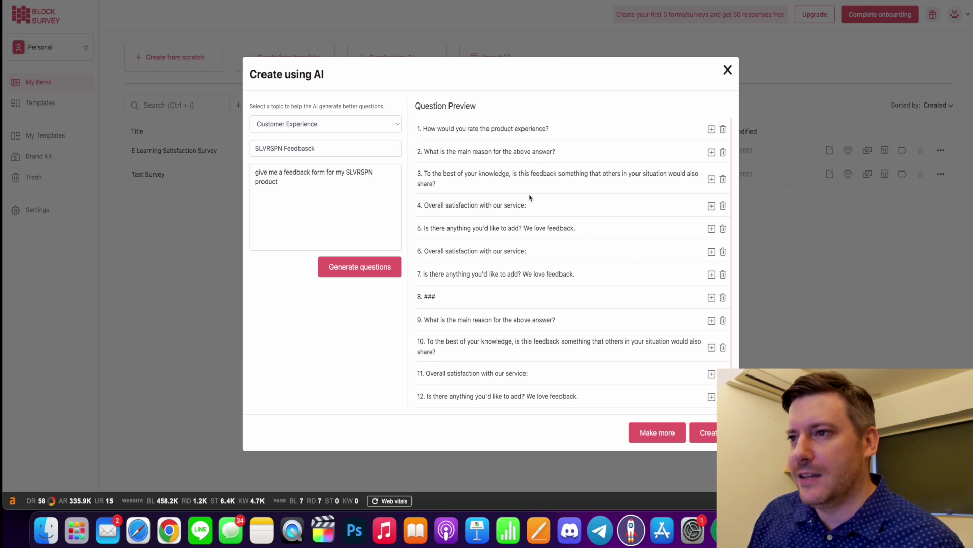
scroll(572, 387, "down", 1)
scroll(572, 388, "up", 1)
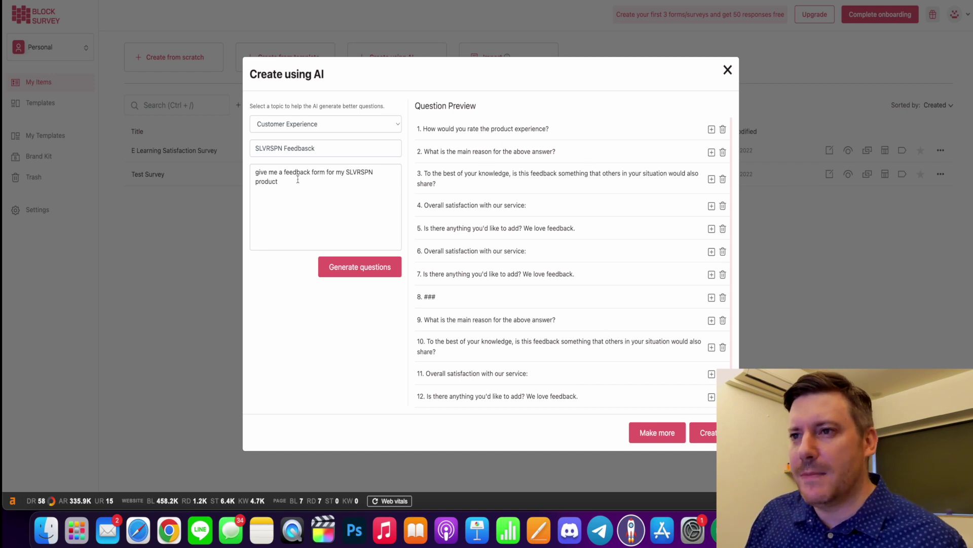
- Remove SLVRSPN from the description and regenerate questions from the generic product prompt
double_click(357, 172)
key("BackSpace")
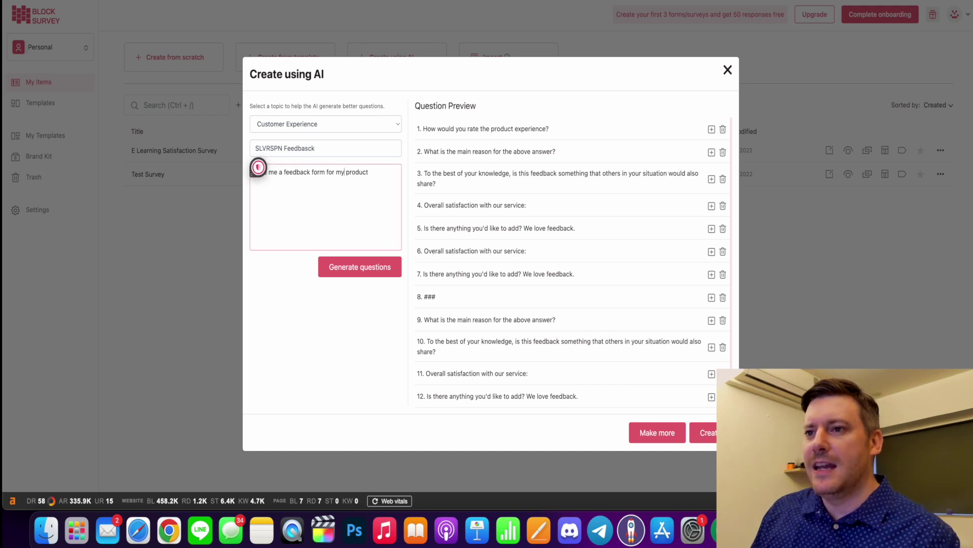
left_click(354, 273)
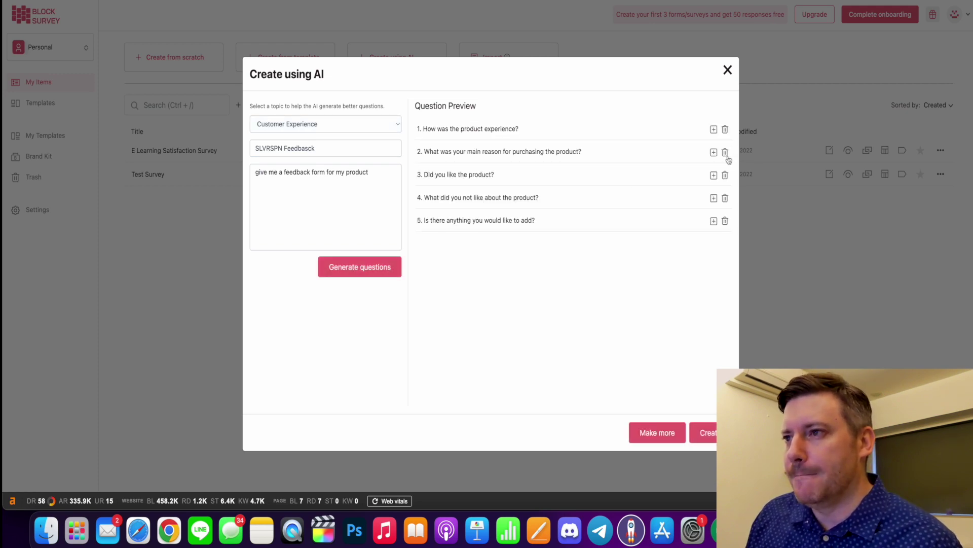
- Grow the list to 27 questions with more like questions 1, 2, 9, 14, 16, plus another batch
left_click(714, 152)
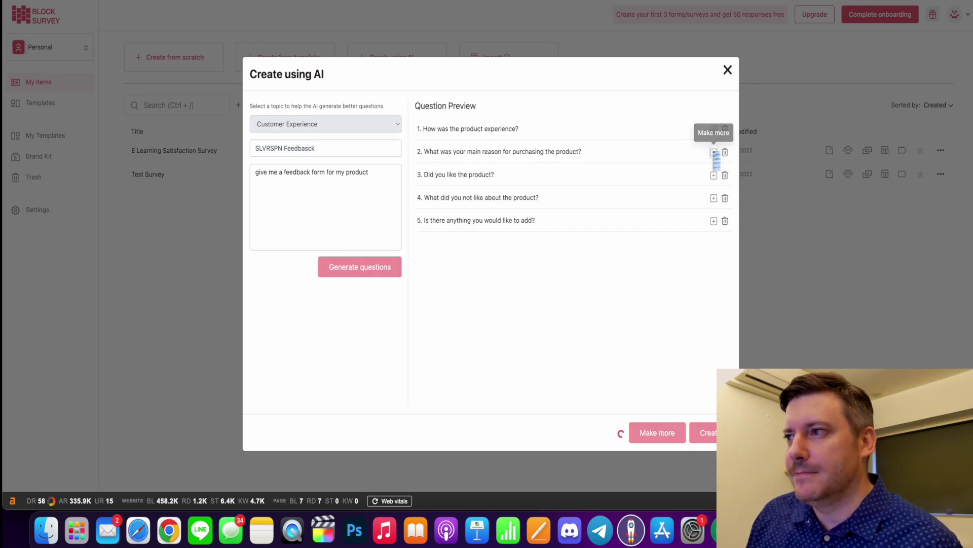
left_click(714, 131)
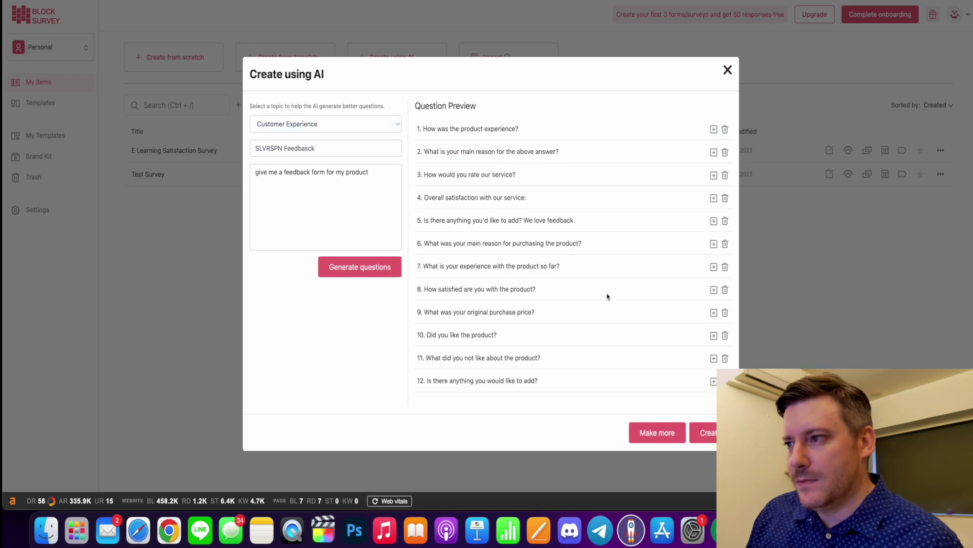
left_click(714, 313)
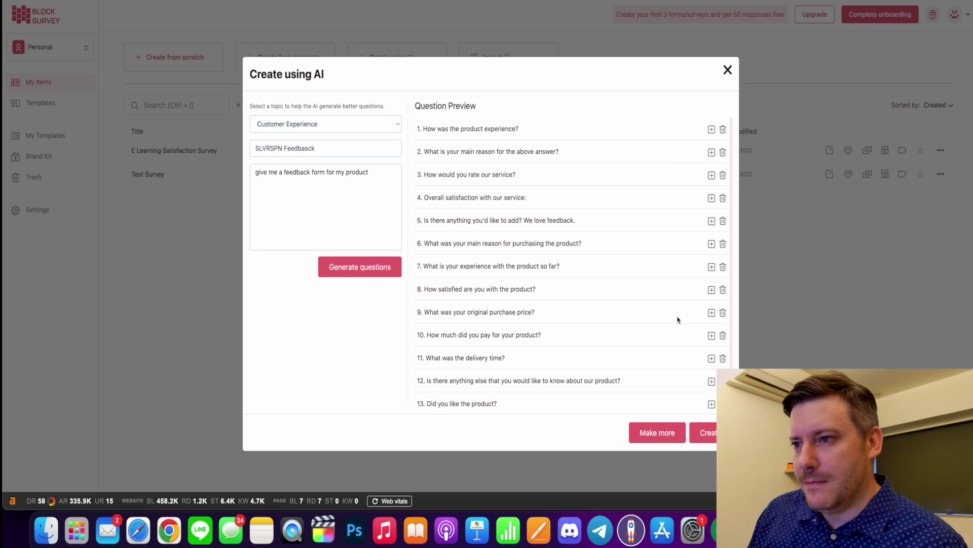
scroll(678, 319, "down", 2)
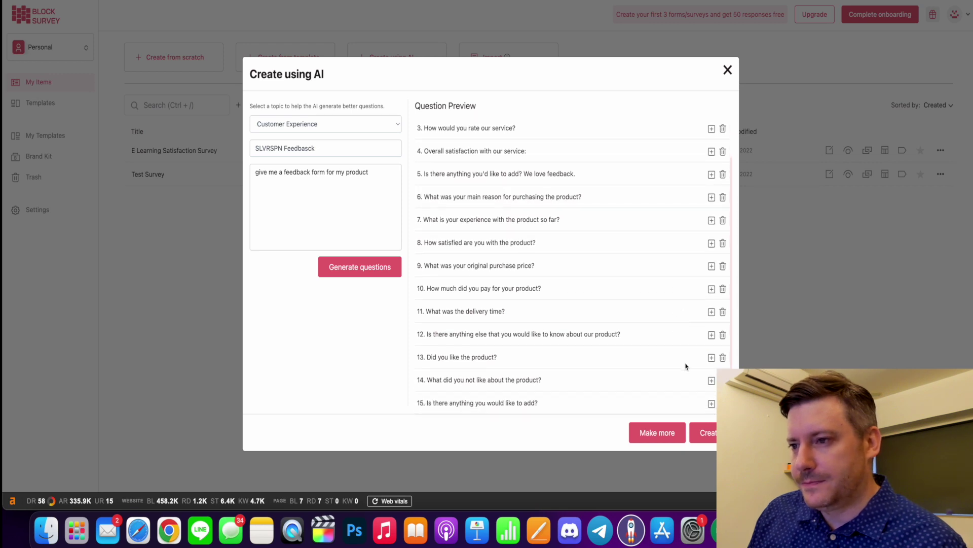
left_click(711, 381)
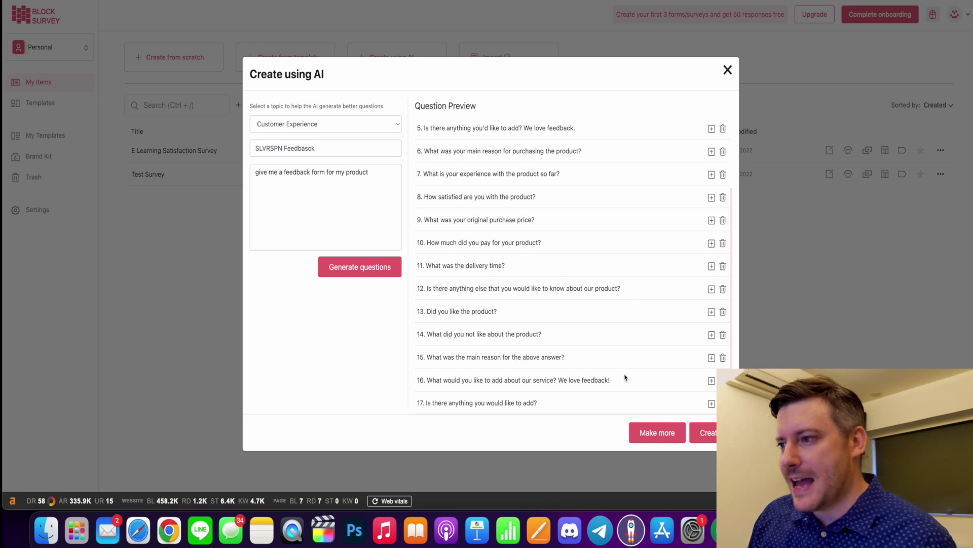
left_click(712, 380)
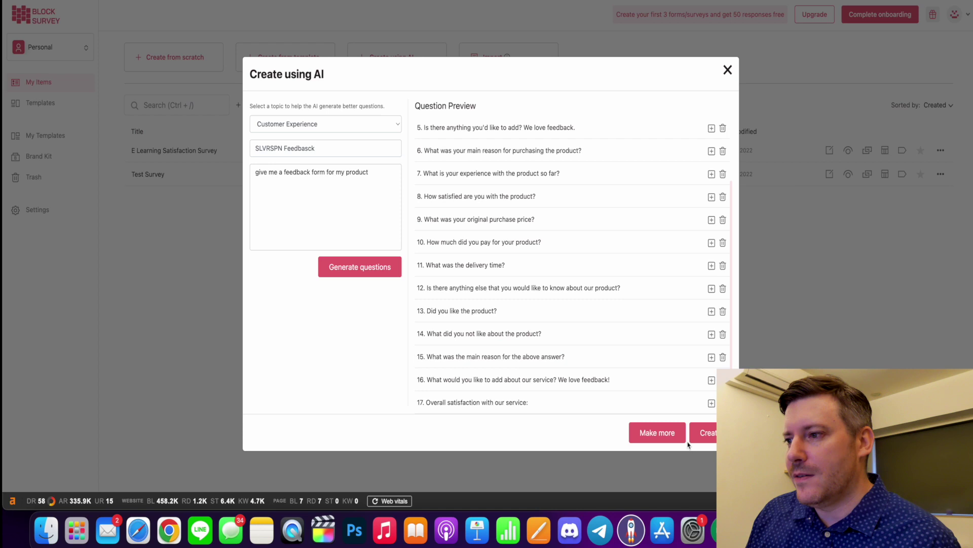
left_click(644, 433)
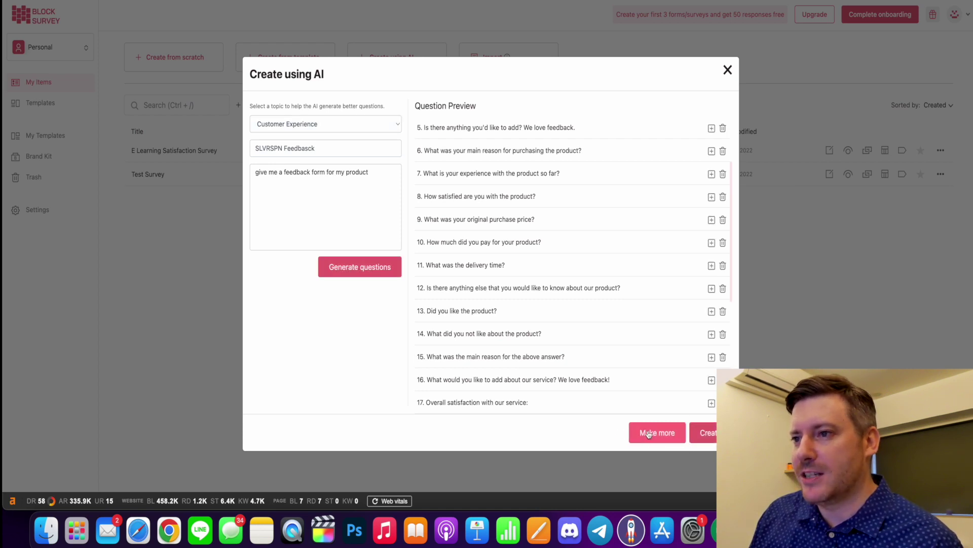
scroll(627, 340, "down", 5)
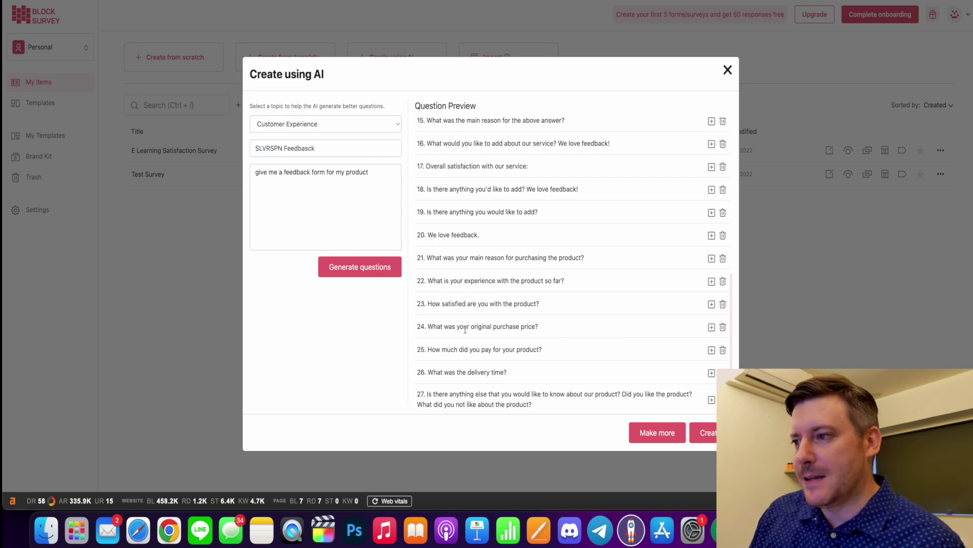
- Create the SLVRSPN Feedbasck form from the generated questions
left_click(705, 432)
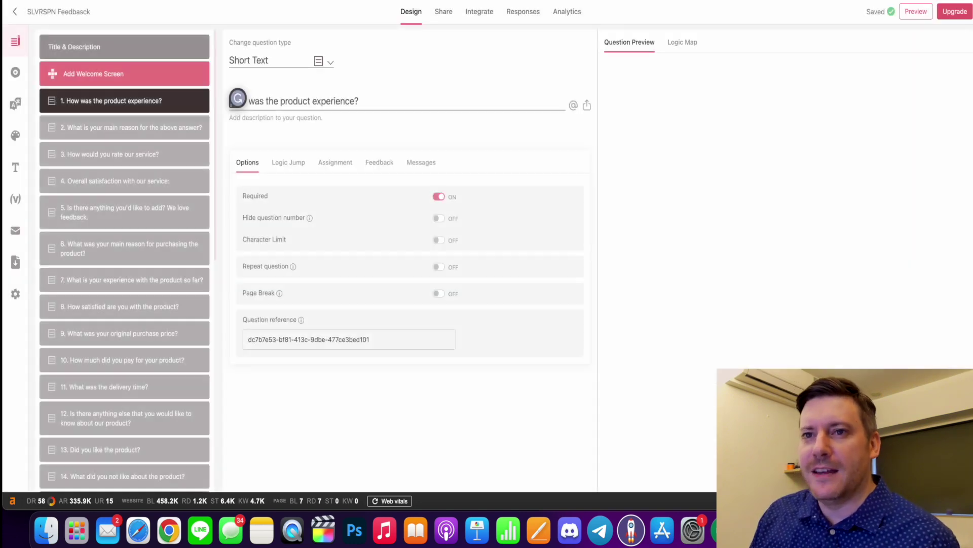
scroll(136, 211, "down", 5)
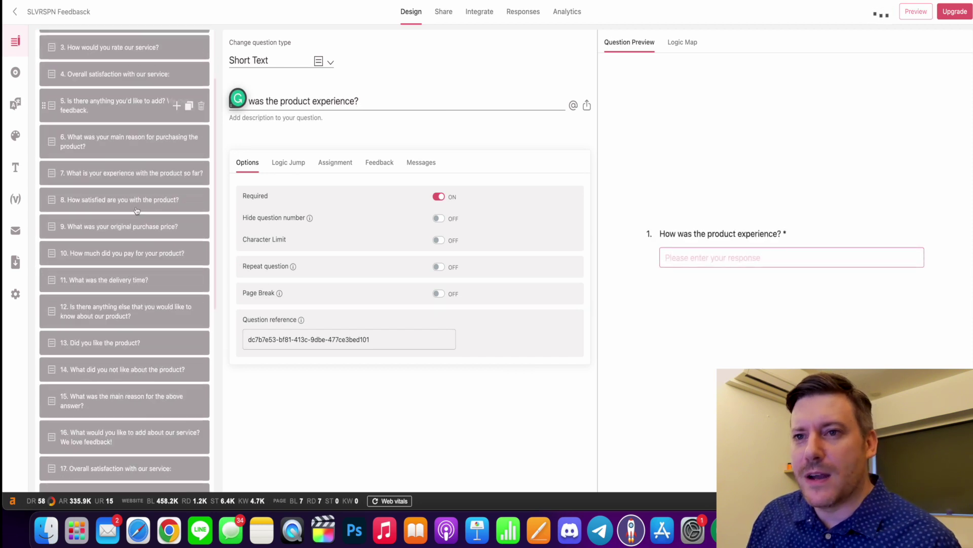
scroll(136, 210, "up", 10)
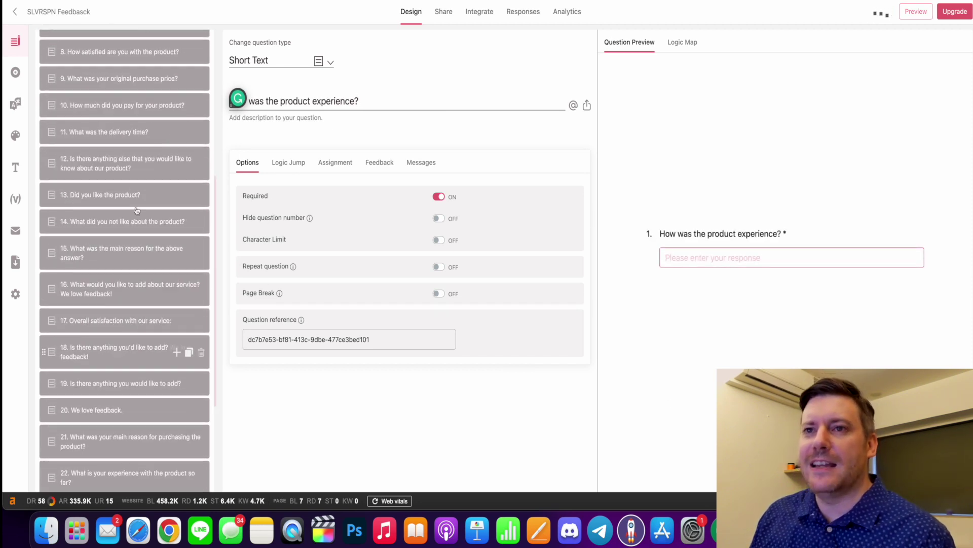
- Delete the product-experience question from the form
left_click(109, 127)
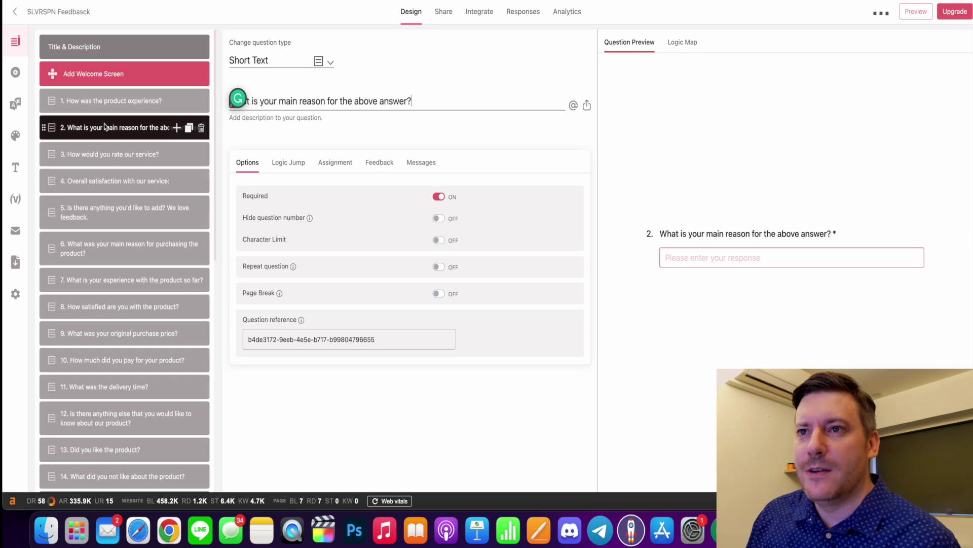
mouse_move(200, 105)
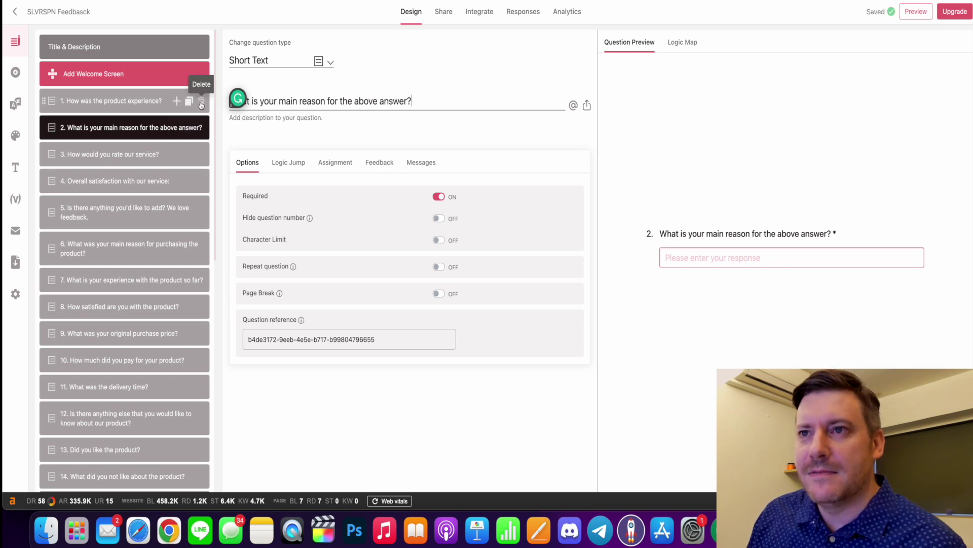
left_click(201, 104)
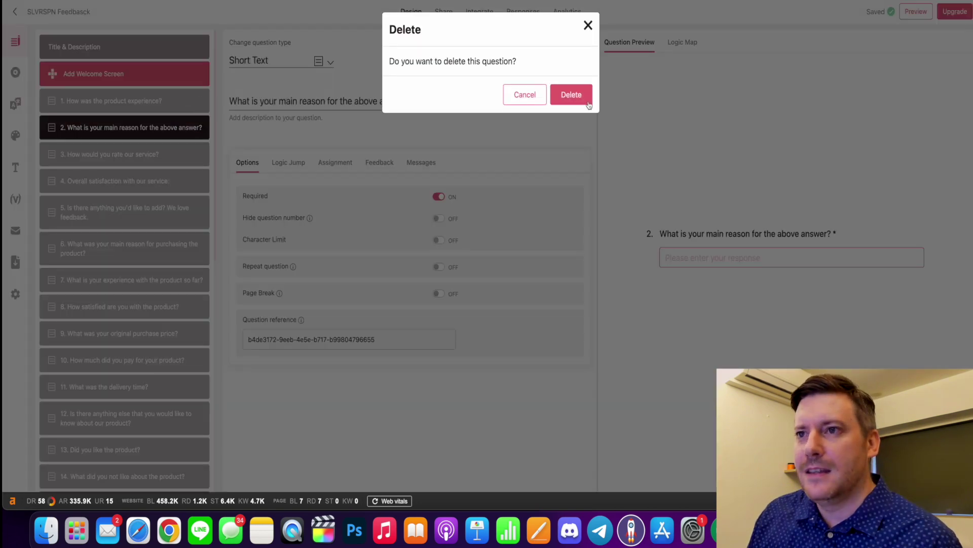
left_click(570, 95)
- Change the main-reason question to Choose Multiple, then to an Opinion Scale
left_click(326, 100)
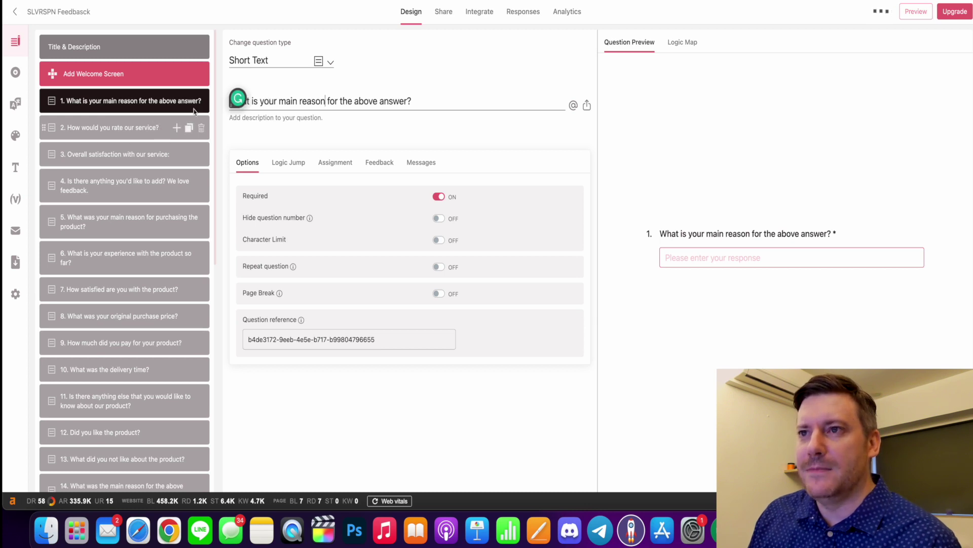
left_click(292, 62)
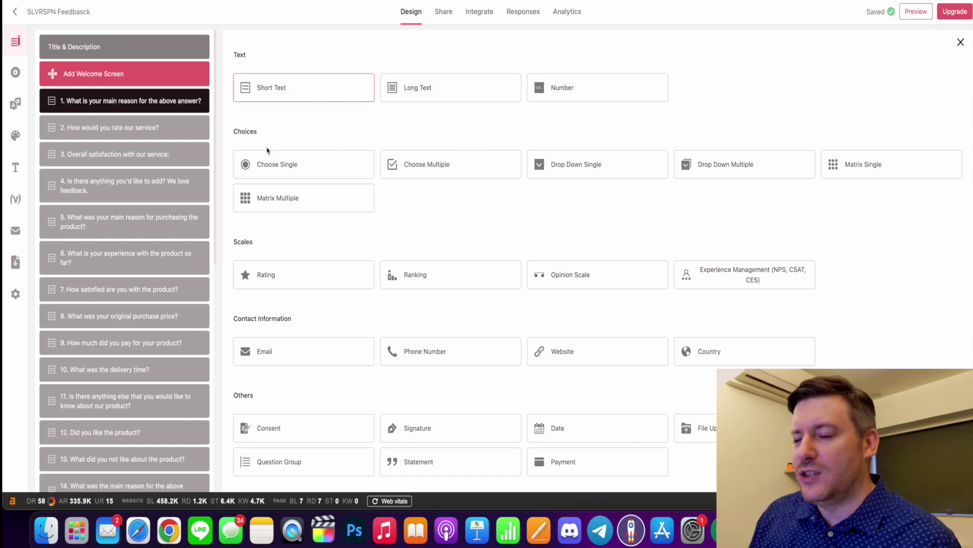
left_click(446, 173)
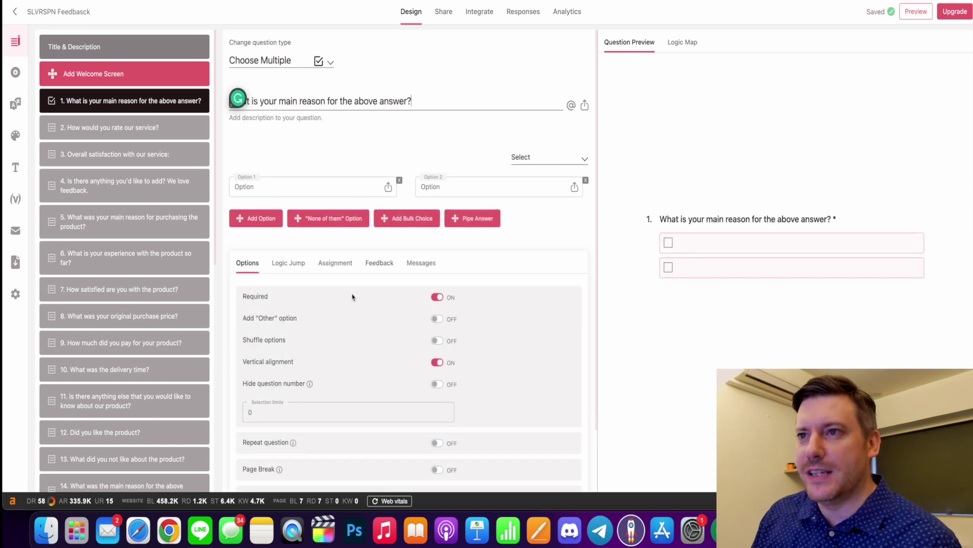
left_click(290, 60)
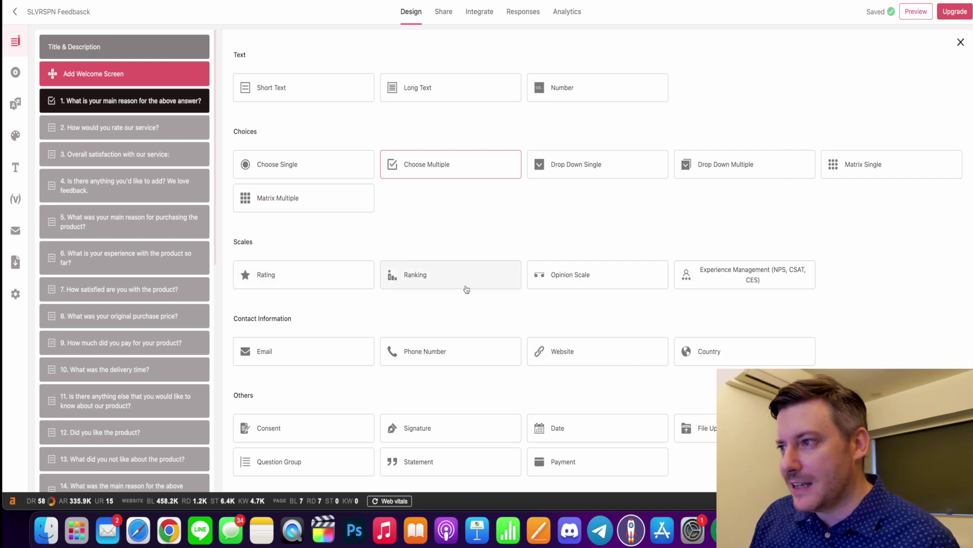
left_click(587, 277)
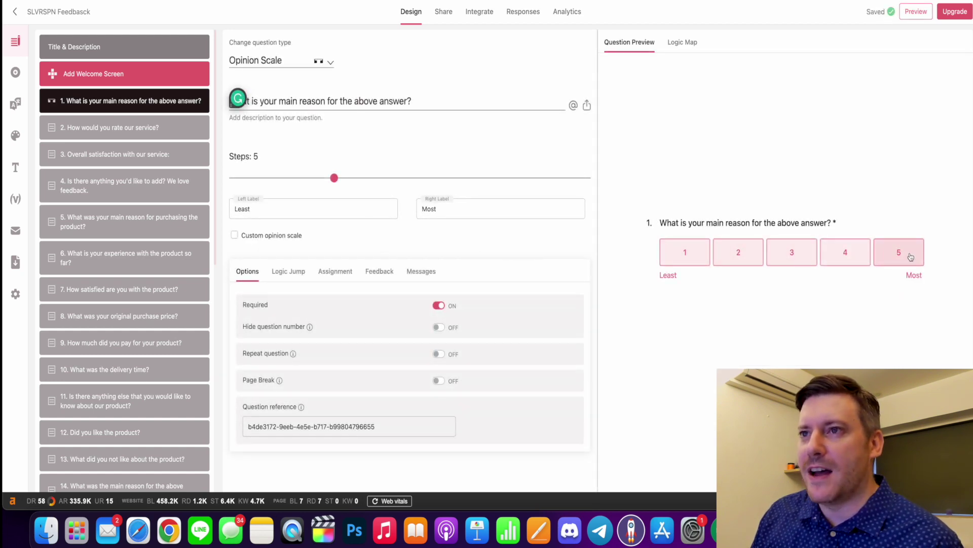
left_click(277, 62)
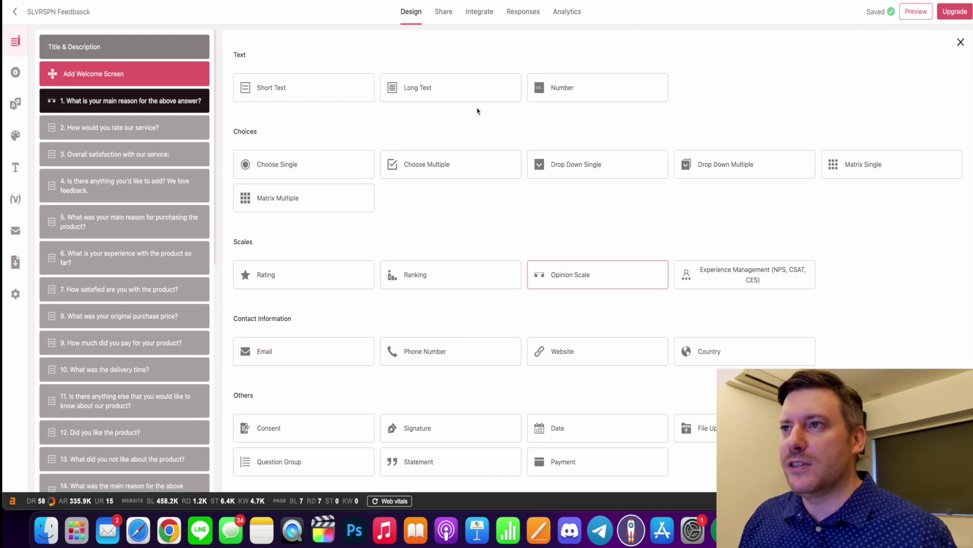
- Publish the survey and check its copied public link in a new browser window
left_click(444, 12)
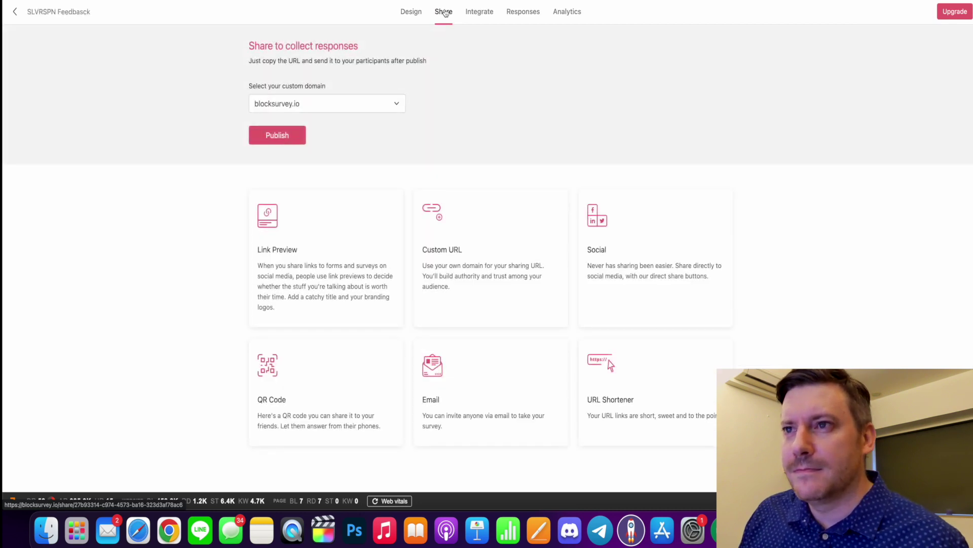
left_click(272, 136)
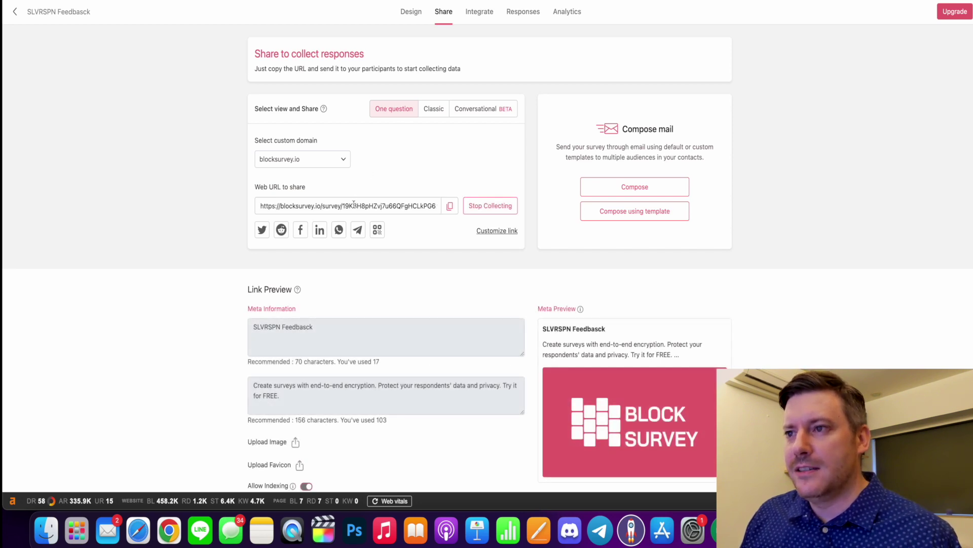
left_click(450, 212)
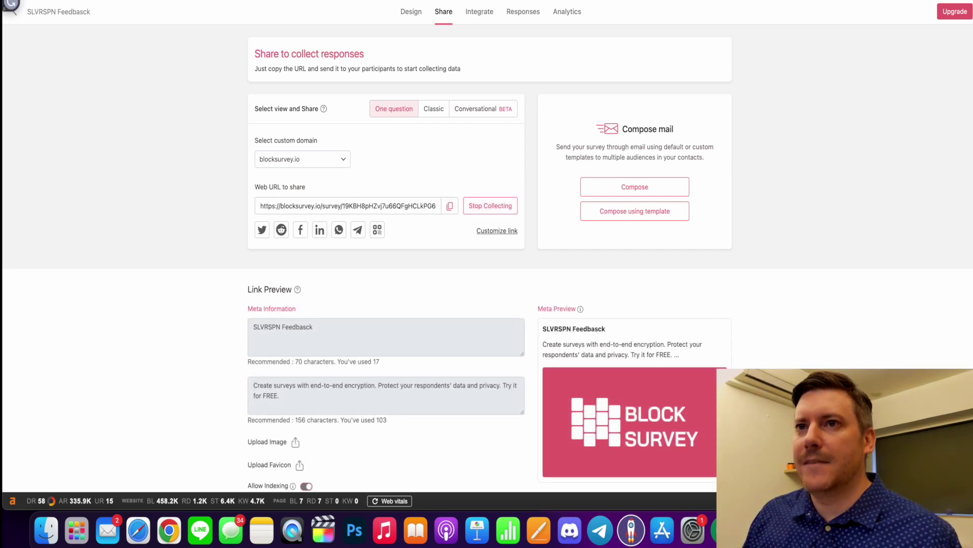
key("super+n")
key("super+v")
key("Return")
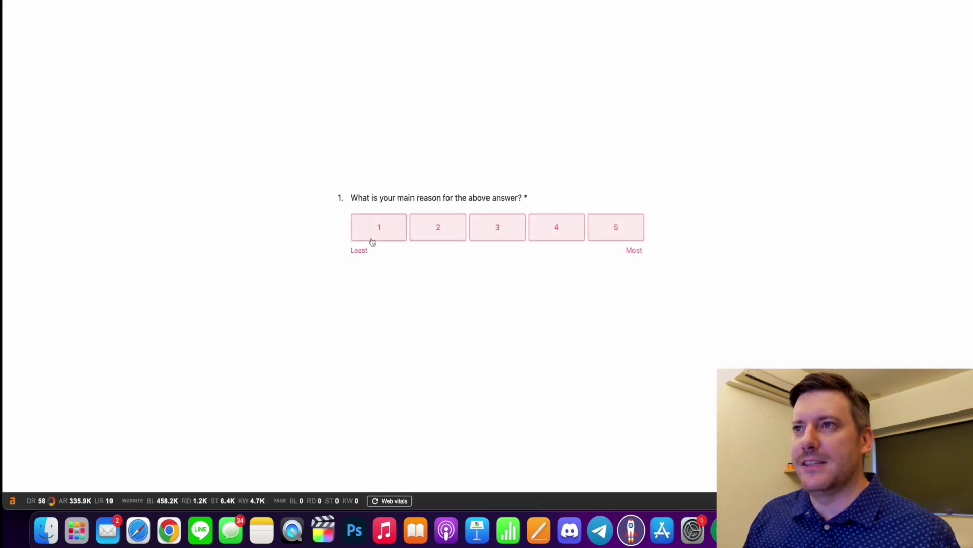
key("super+w")
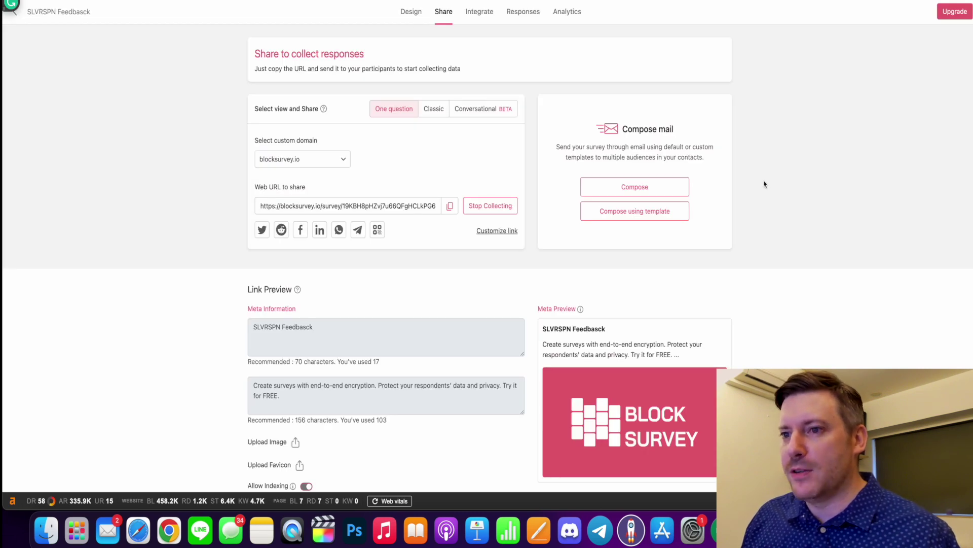
- Set the shared survey to the Classic layout
scroll(566, 218, "down", 2)
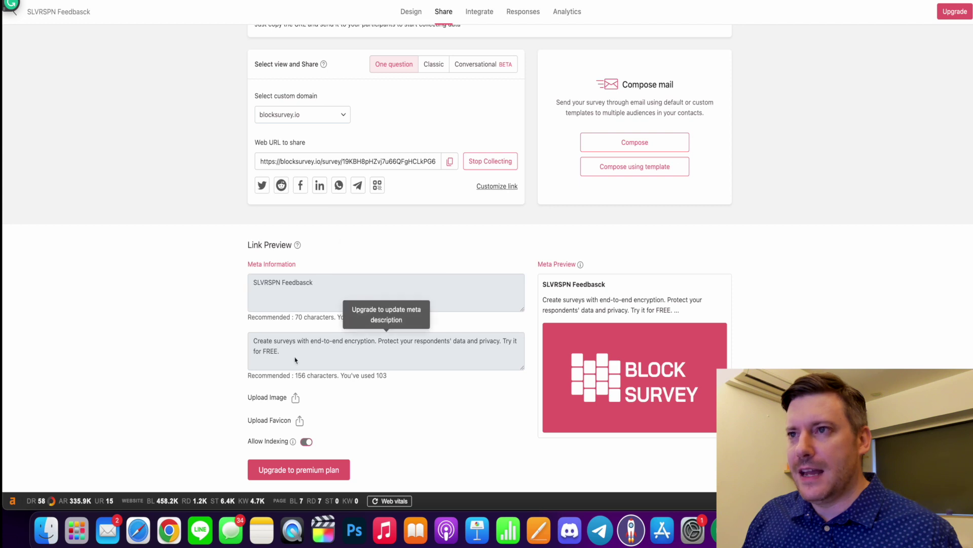
scroll(297, 373, "up", 2)
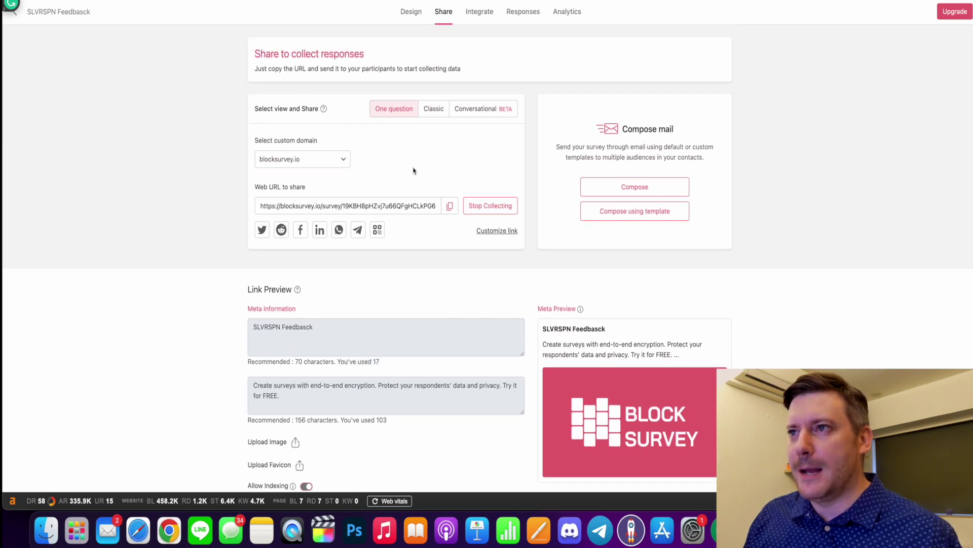
left_click(435, 110)
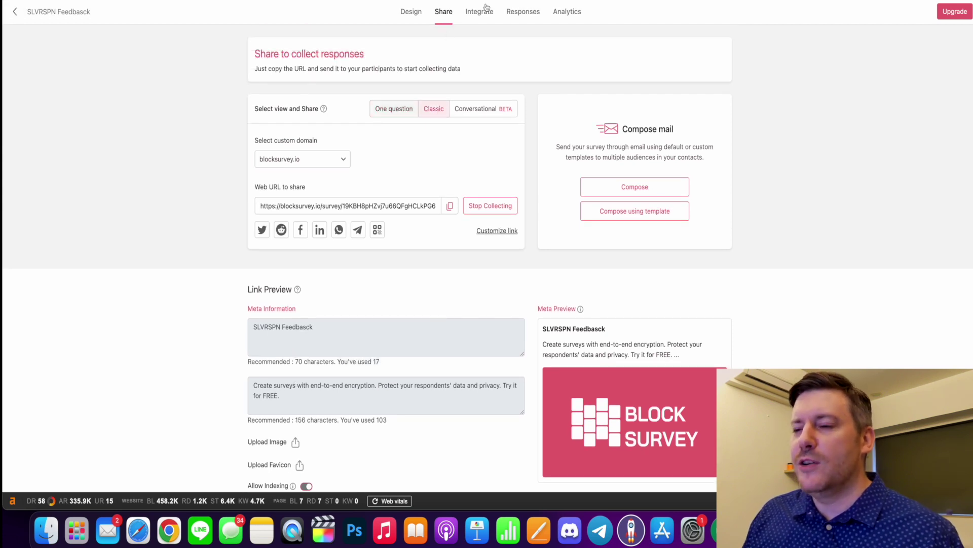
- Look through the survey's Integrate, Responses and Analytics pages and open the Compare view
left_click(478, 12)
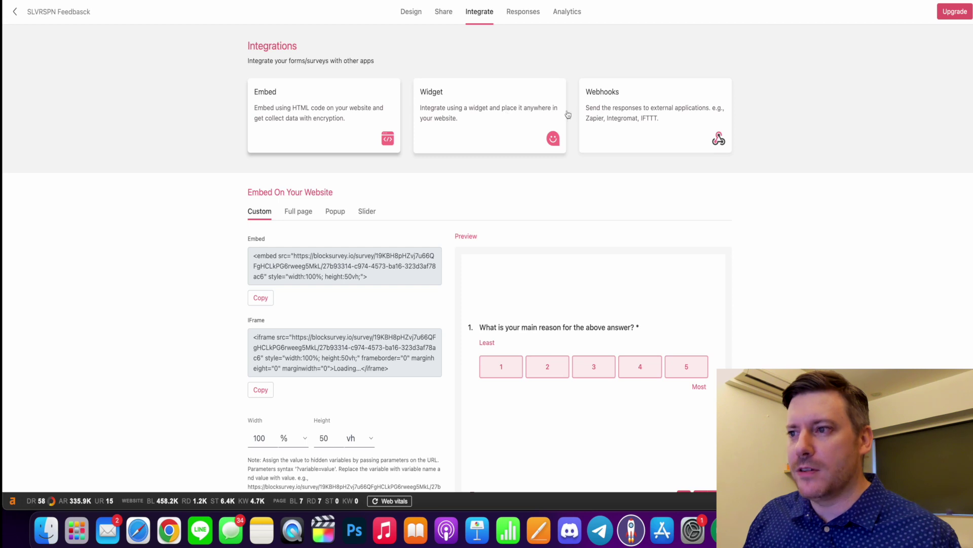
scroll(647, 119, "down", 1)
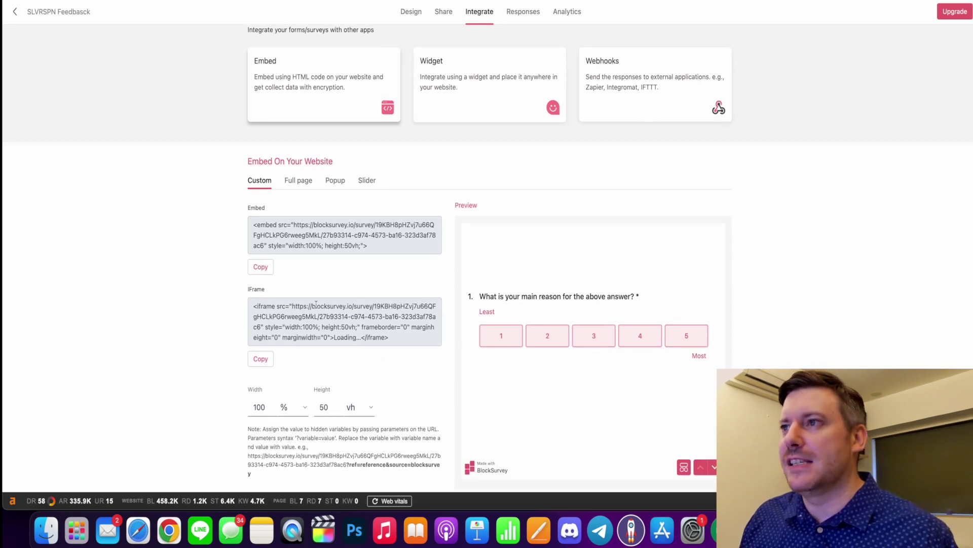
left_click(523, 12)
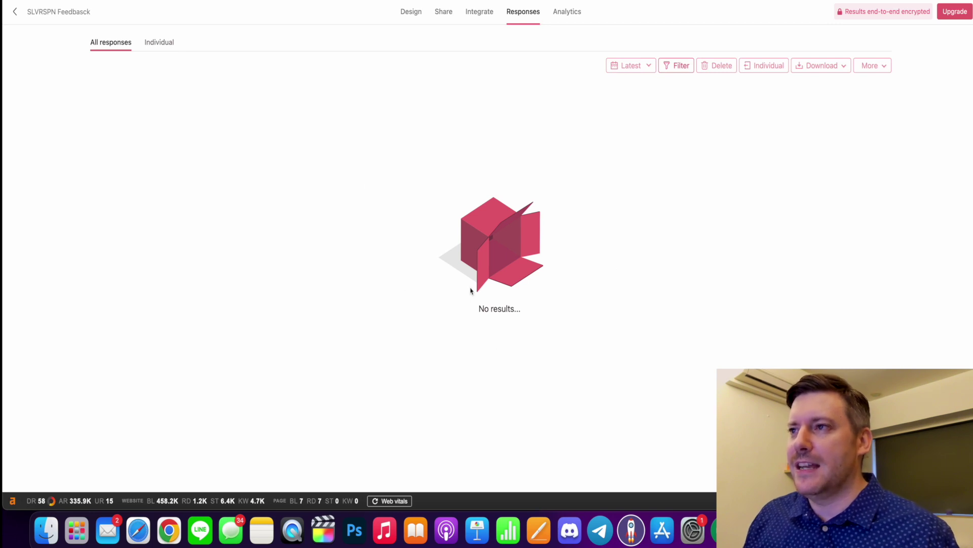
left_click(570, 13)
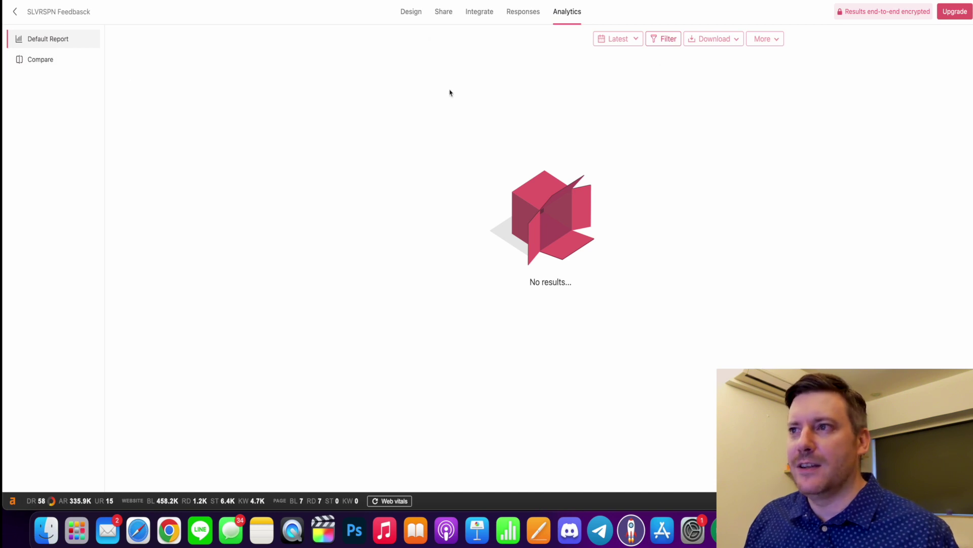
left_click(57, 66)
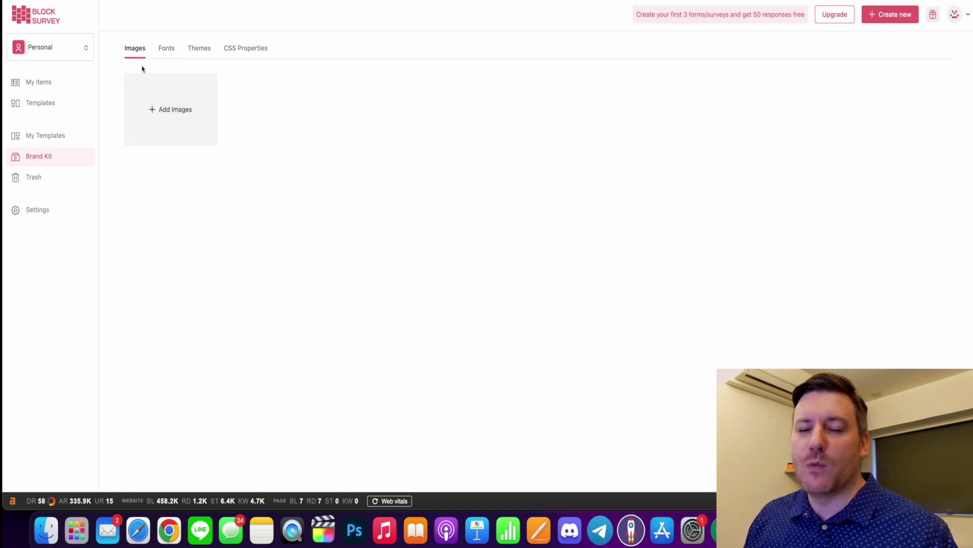
- Review the Brand Kit's Fonts, Themes and CSS Properties sections
left_click(167, 48)
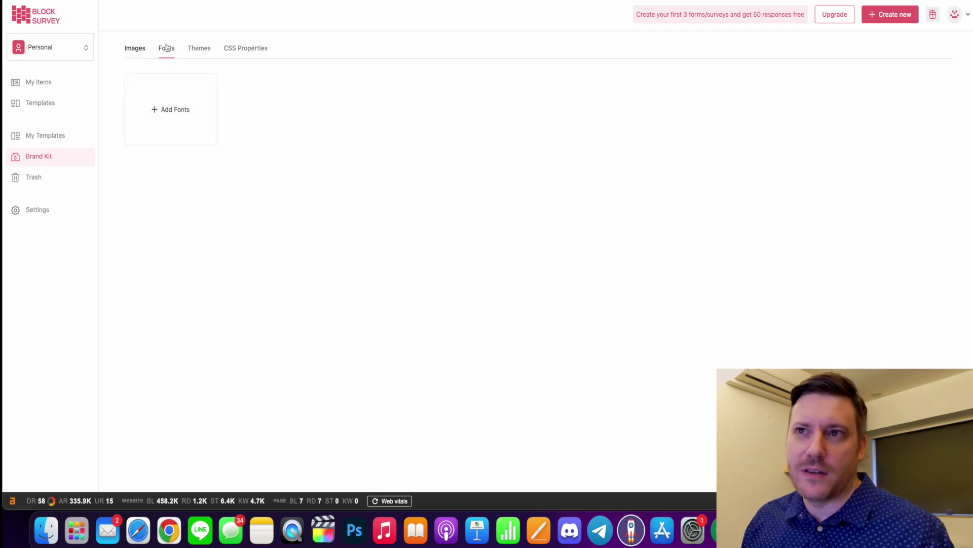
left_click(197, 51)
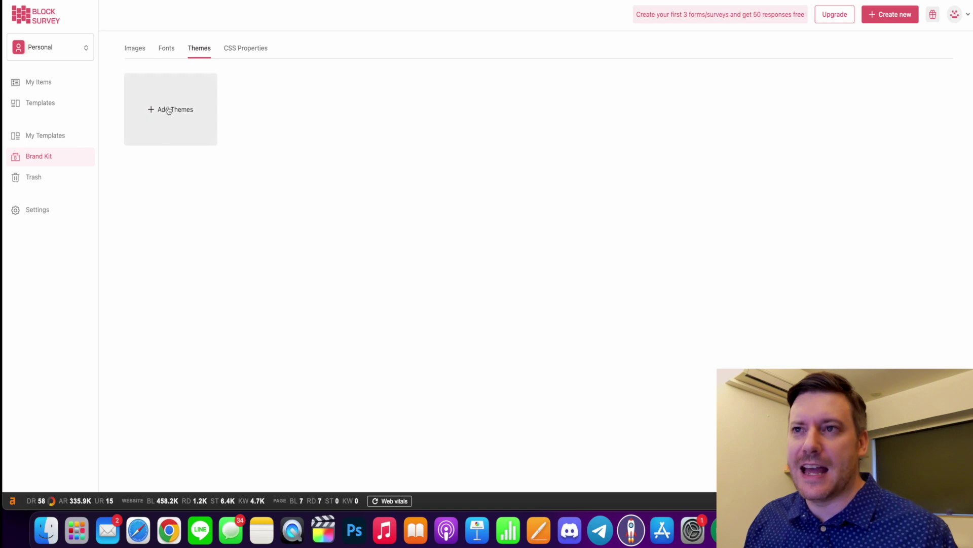
left_click(233, 48)
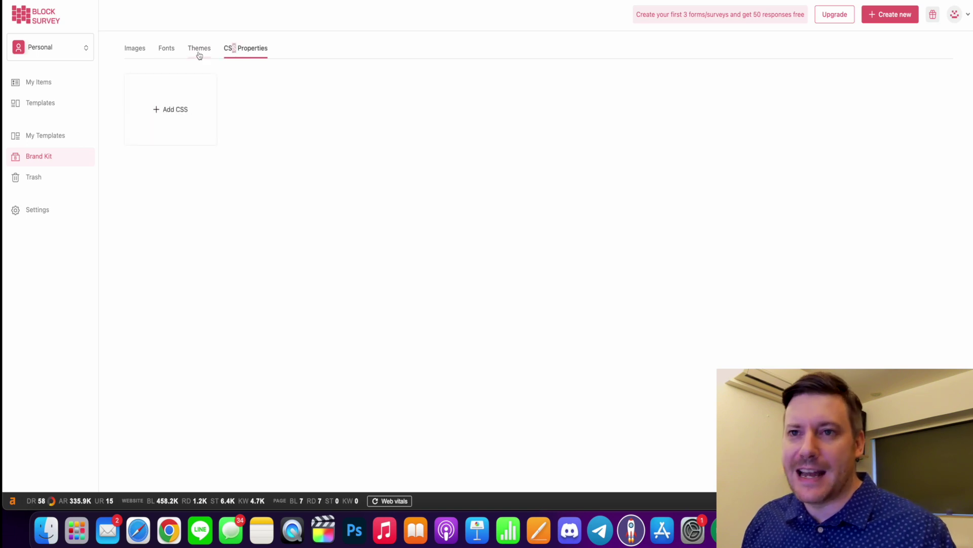
- Check Settings' custom domain, AI tokens, email, payment gateway and templates, then return to the surveys list
left_click(56, 209)
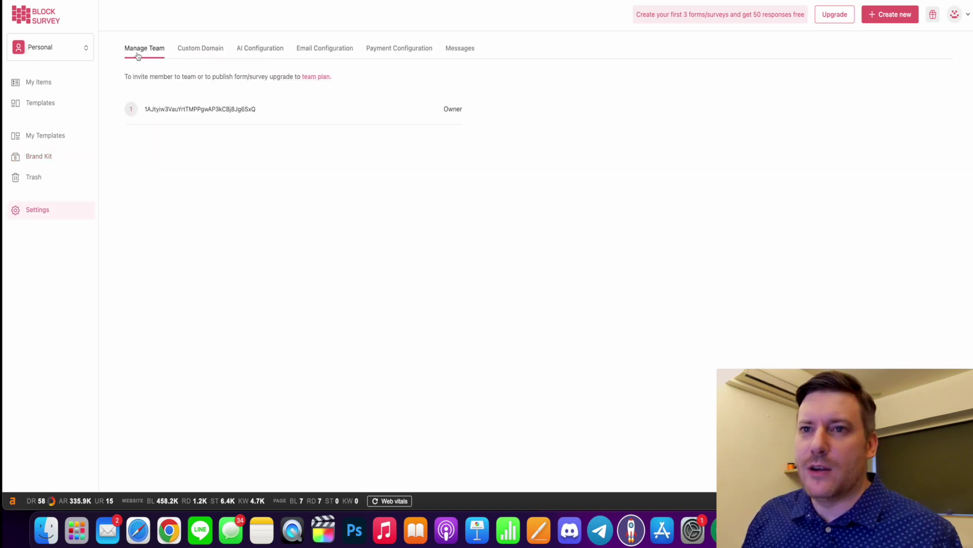
left_click(209, 56)
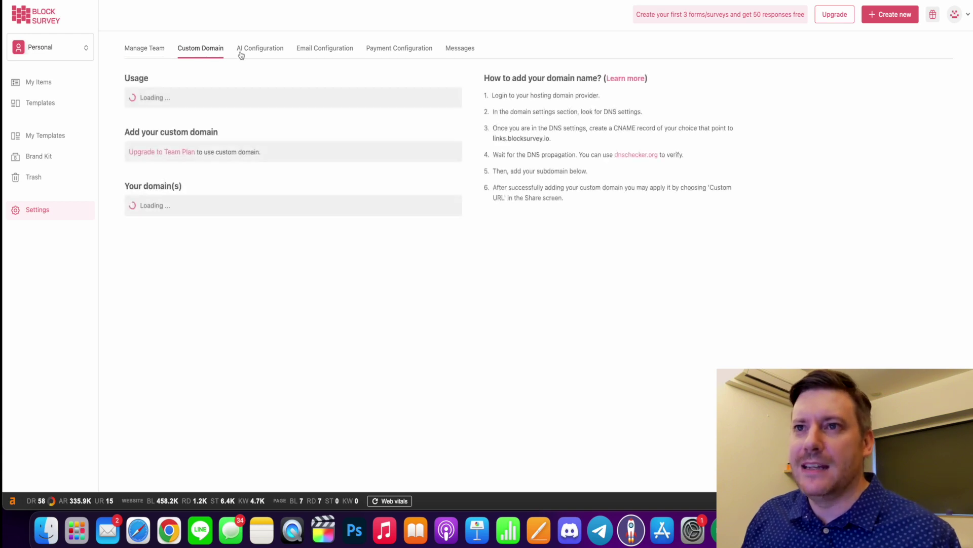
left_click(271, 59)
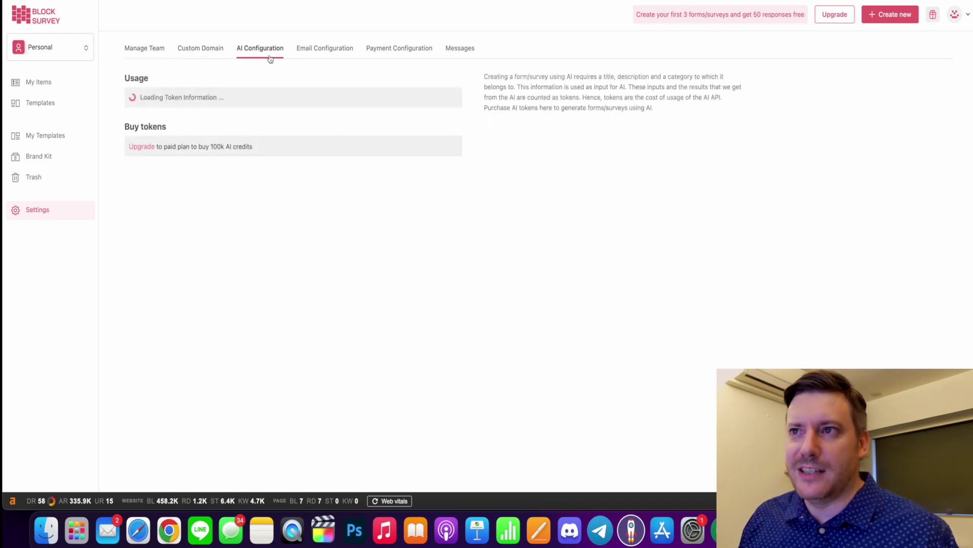
left_click(321, 49)
left_click(398, 49)
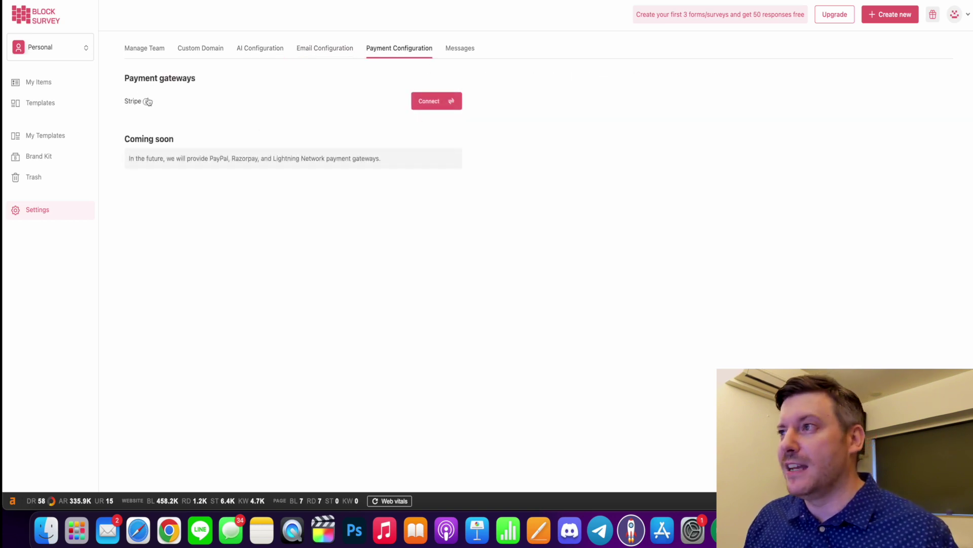
left_click(459, 55)
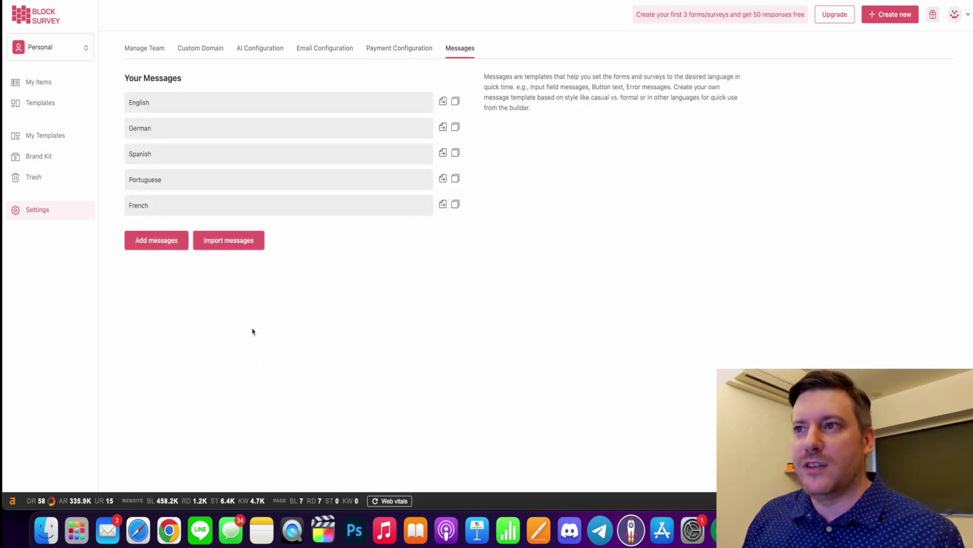
left_click(29, 16)
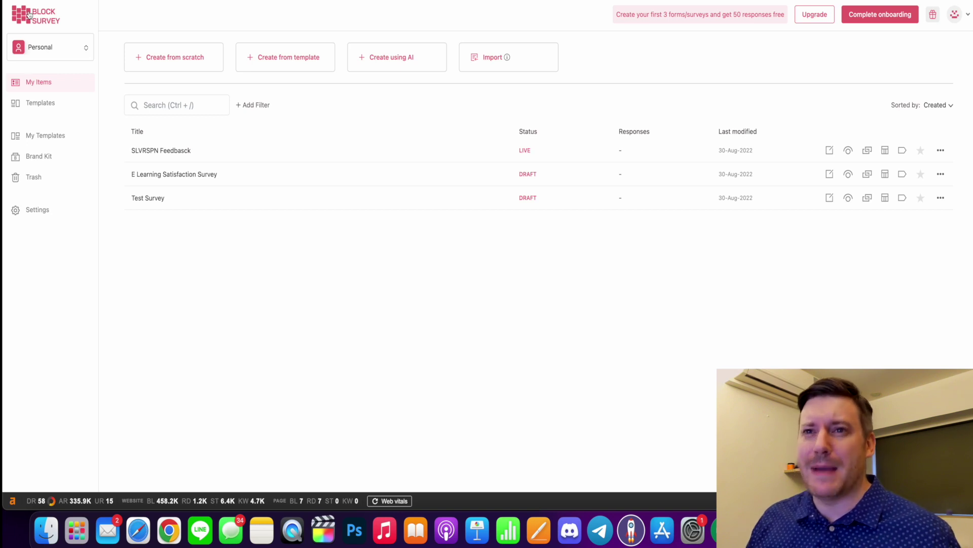
- Browse the full 1197-template gallery, glance at the account menu, and return to the top
left_click(38, 108)
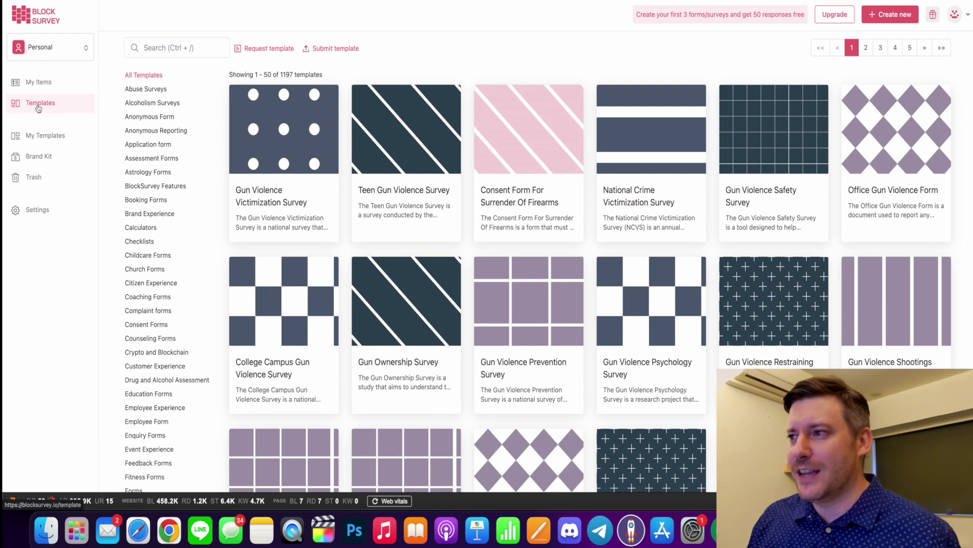
scroll(407, 112, "down", 3)
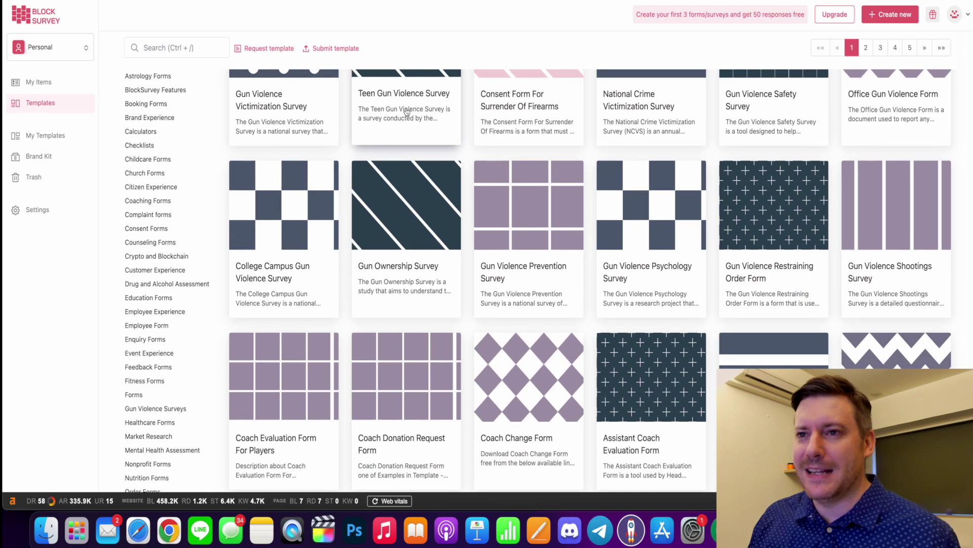
scroll(407, 111, "down", 12)
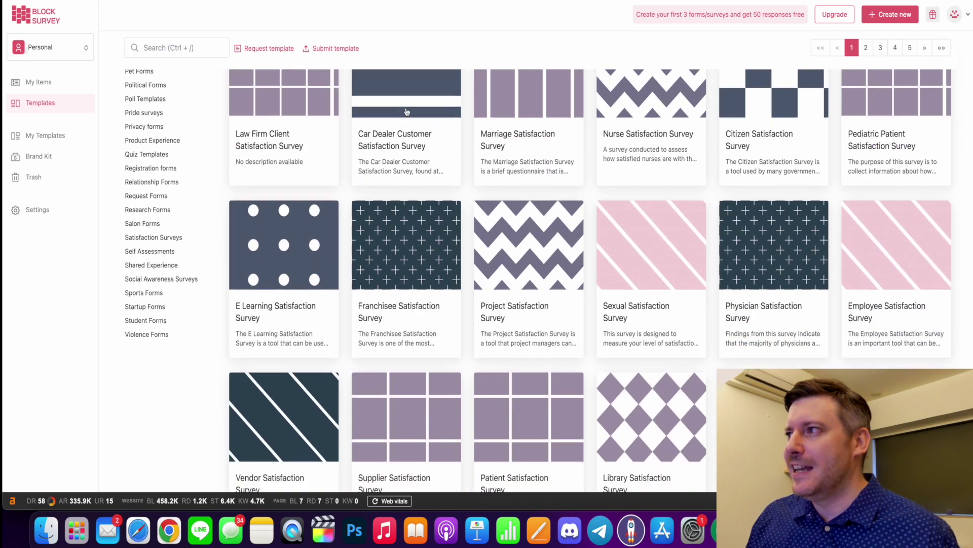
scroll(407, 112, "down", 12)
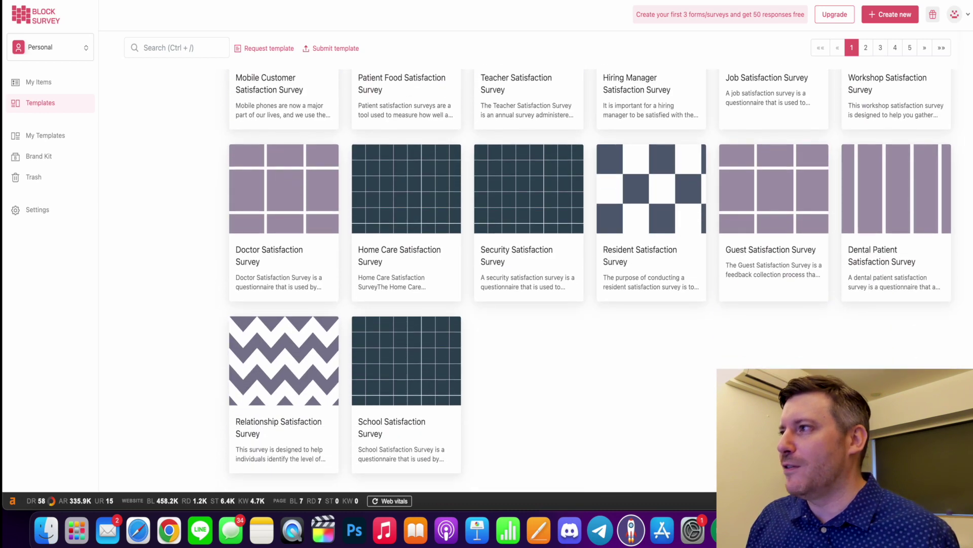
left_click(969, 15)
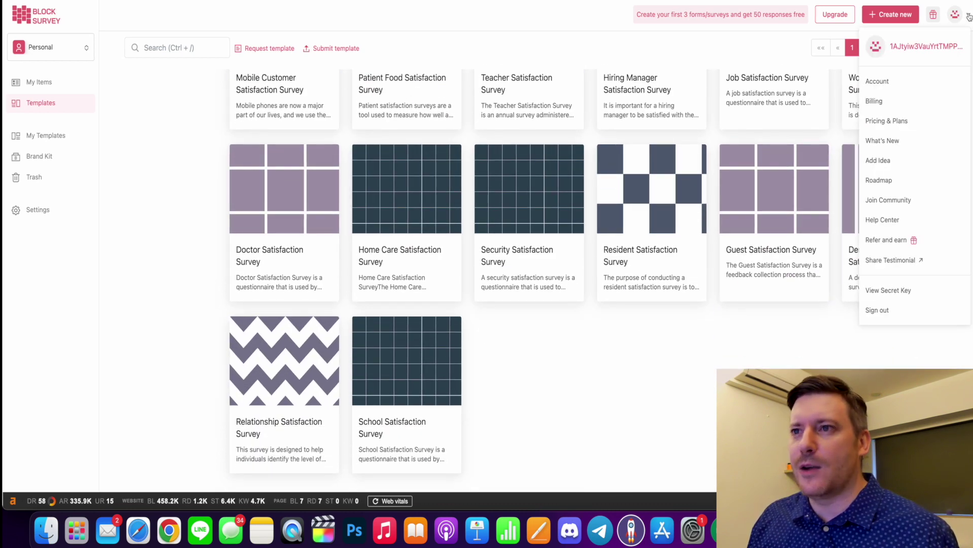
scroll(175, 180, "up", 3)
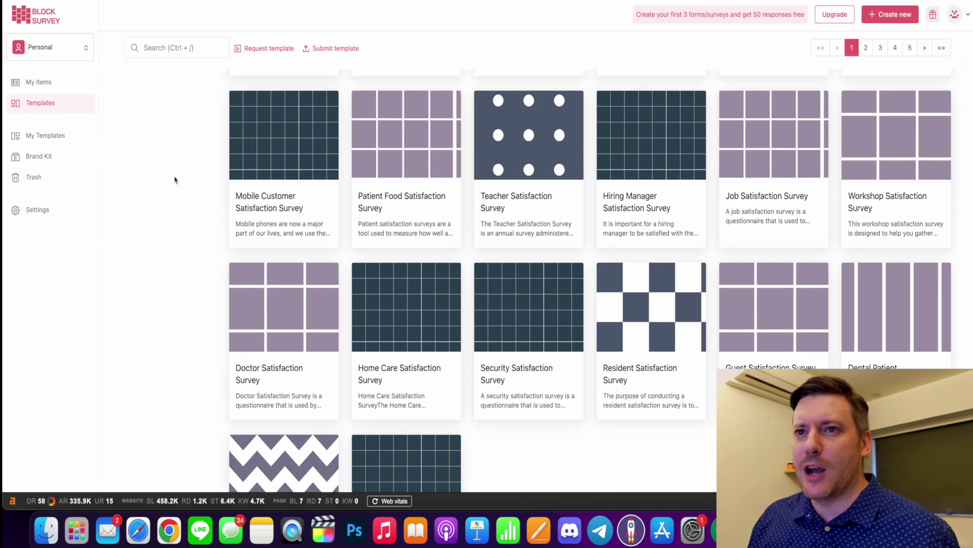
scroll(175, 179, "up", 20)
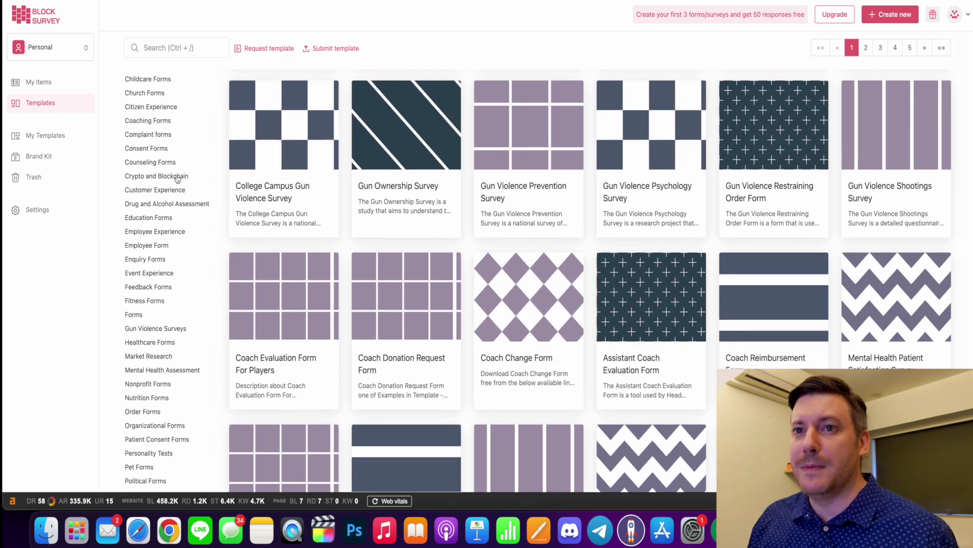
scroll(177, 179, "up", 5)
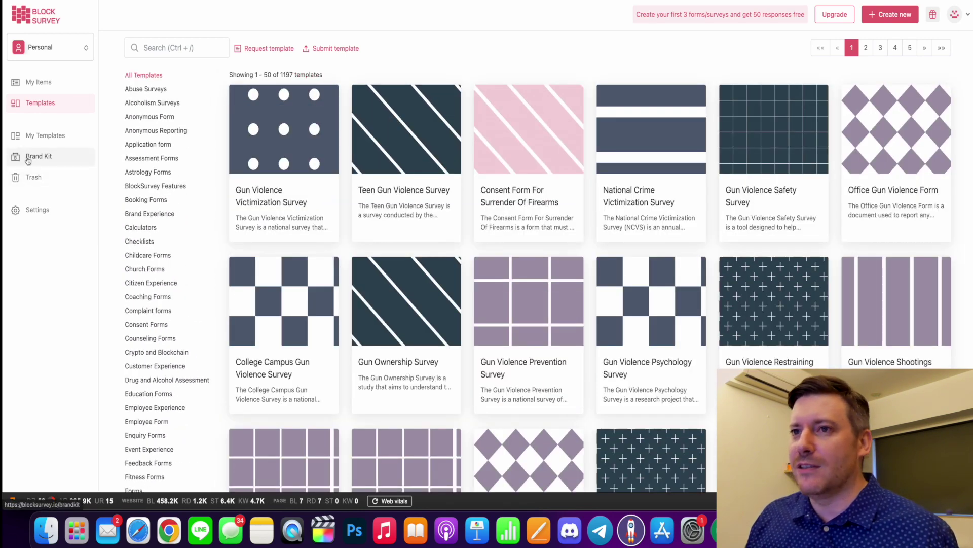